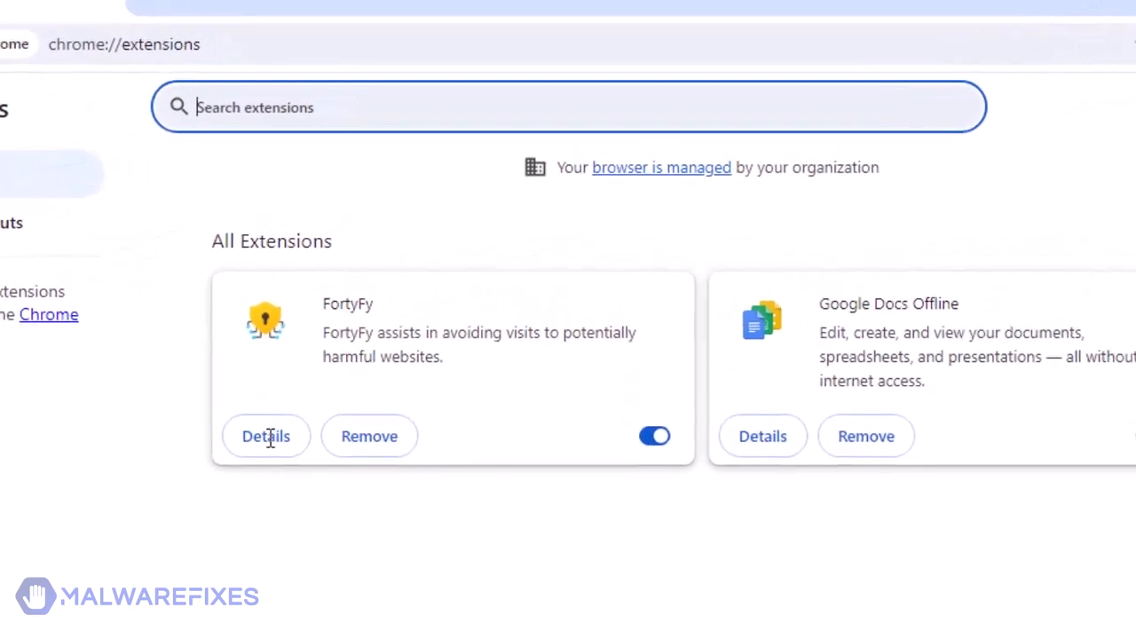
View FortyFy's extension details in Chrome, then return to the extensions list.
left_click(255, 455)
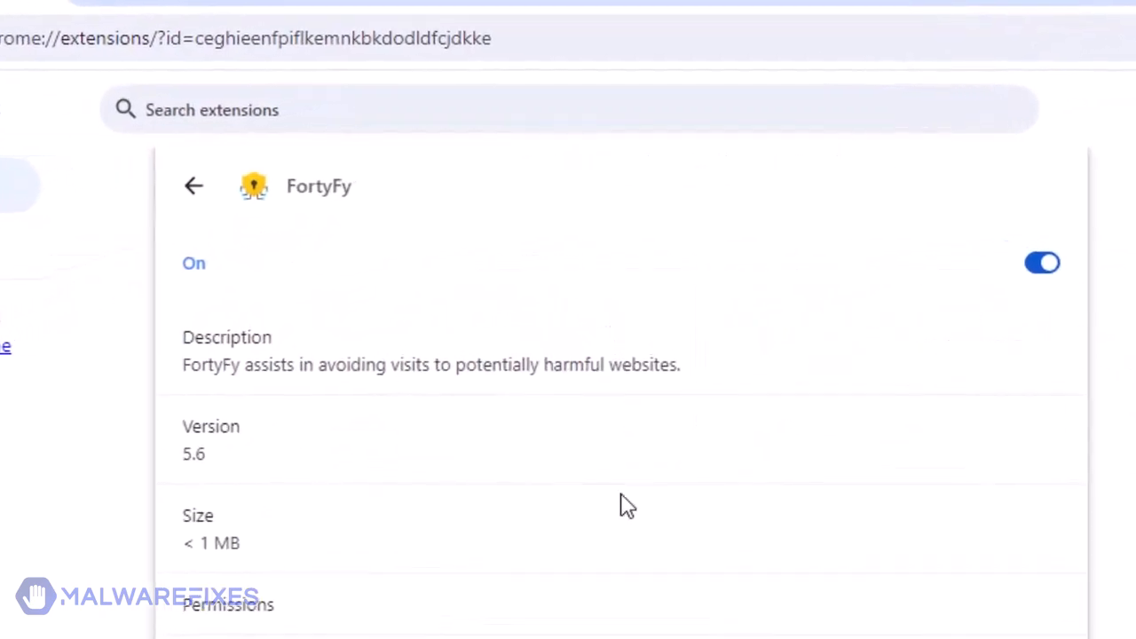
left_click(179, 189)
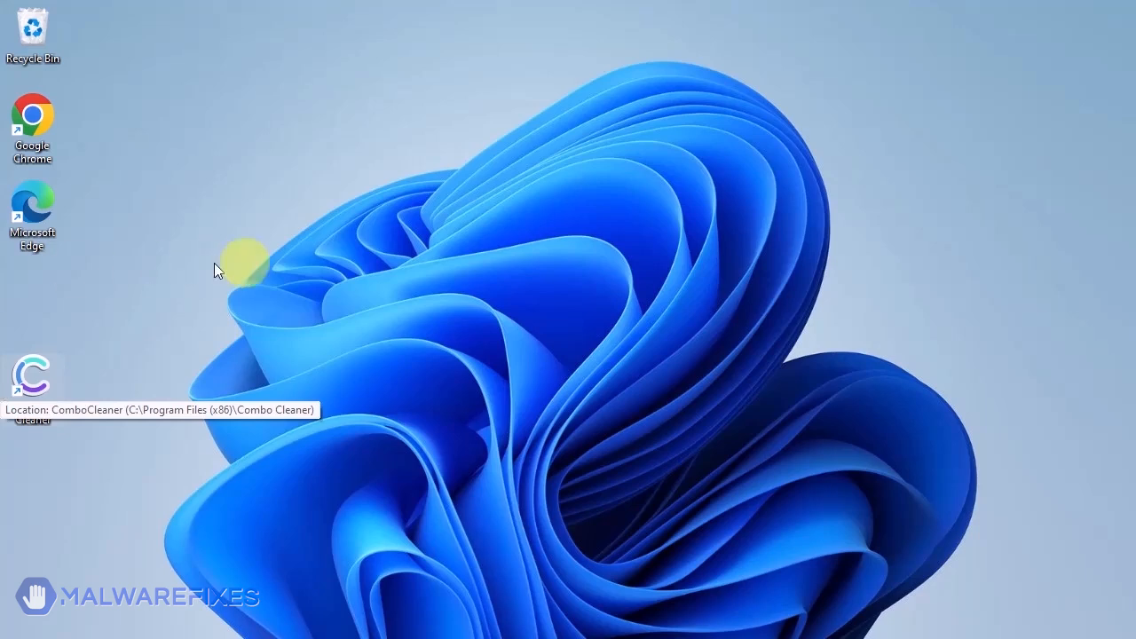
Launch Combo Cleaner, run a quick scan and remove all seven detected threats.
double_click(33, 382)
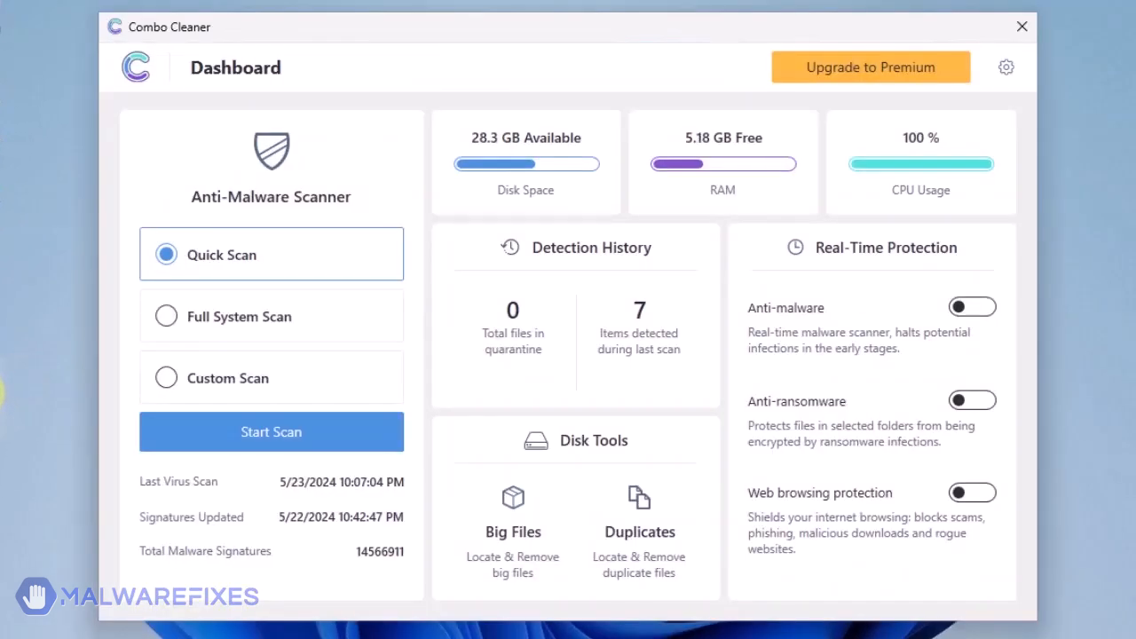
left_click(270, 441)
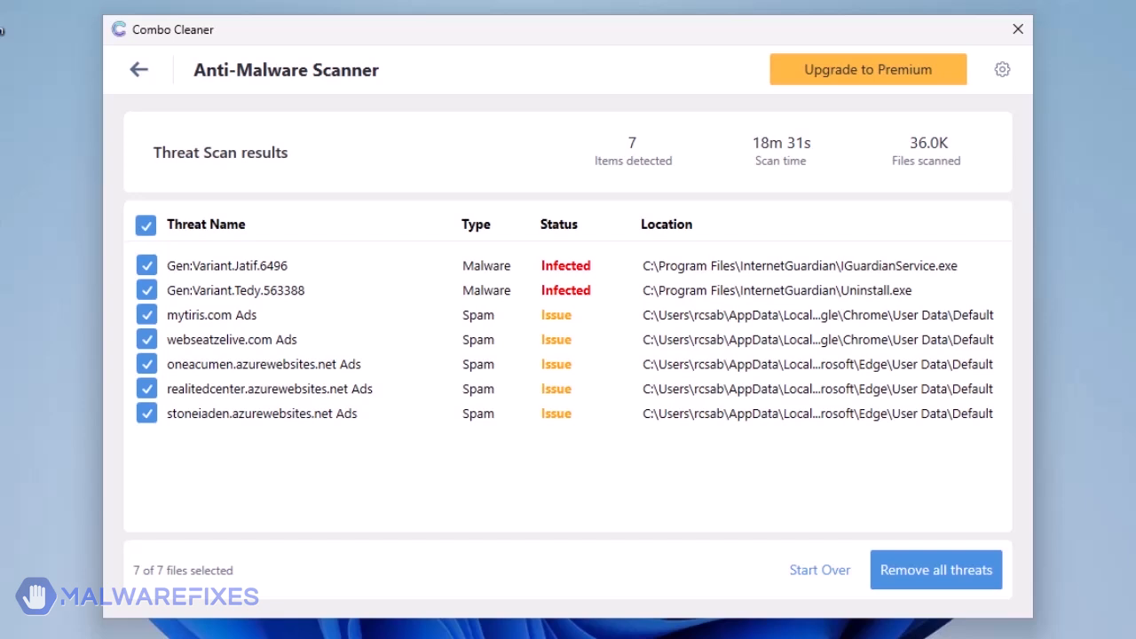
left_click(938, 572)
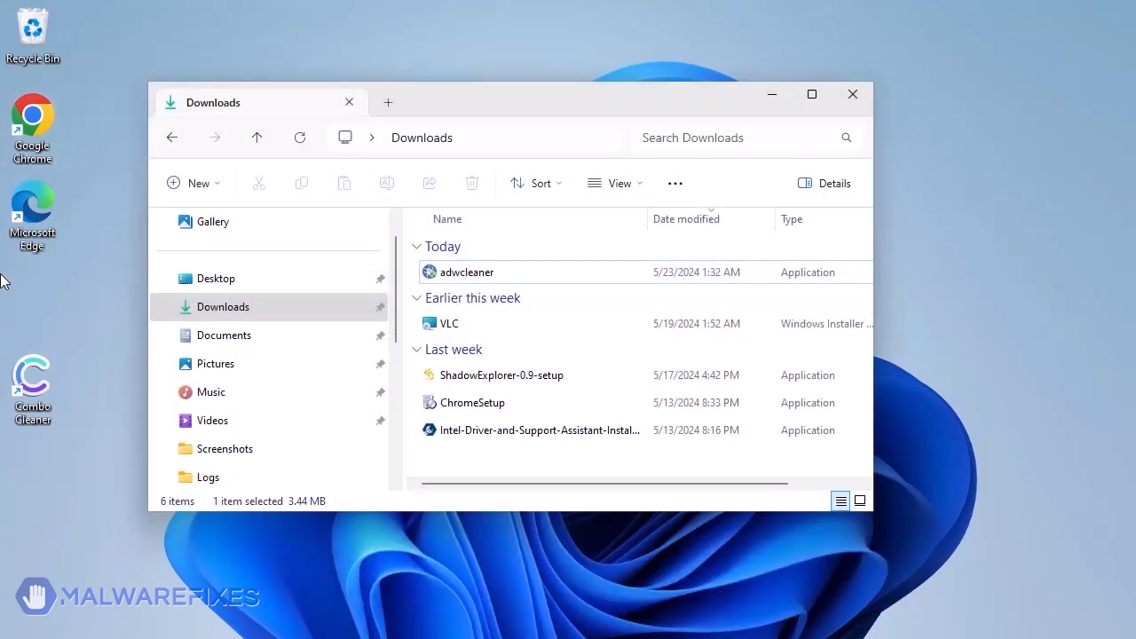
Run adwcleaner from Downloads with UAC approval and close the Explorer window.
left_click(433, 275)
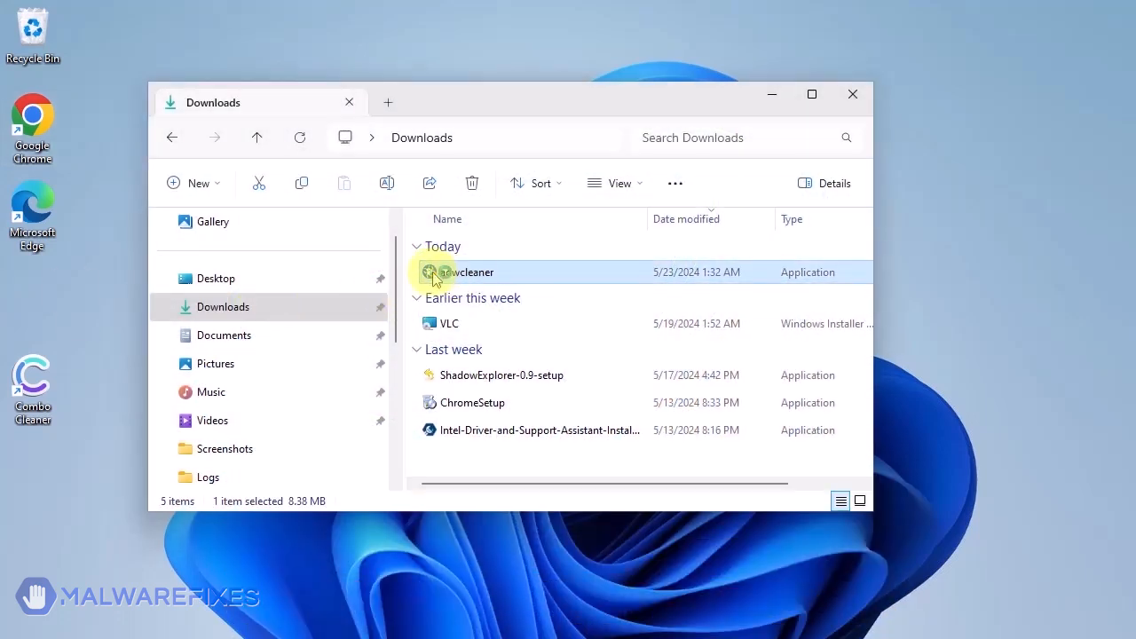
double_click(434, 275)
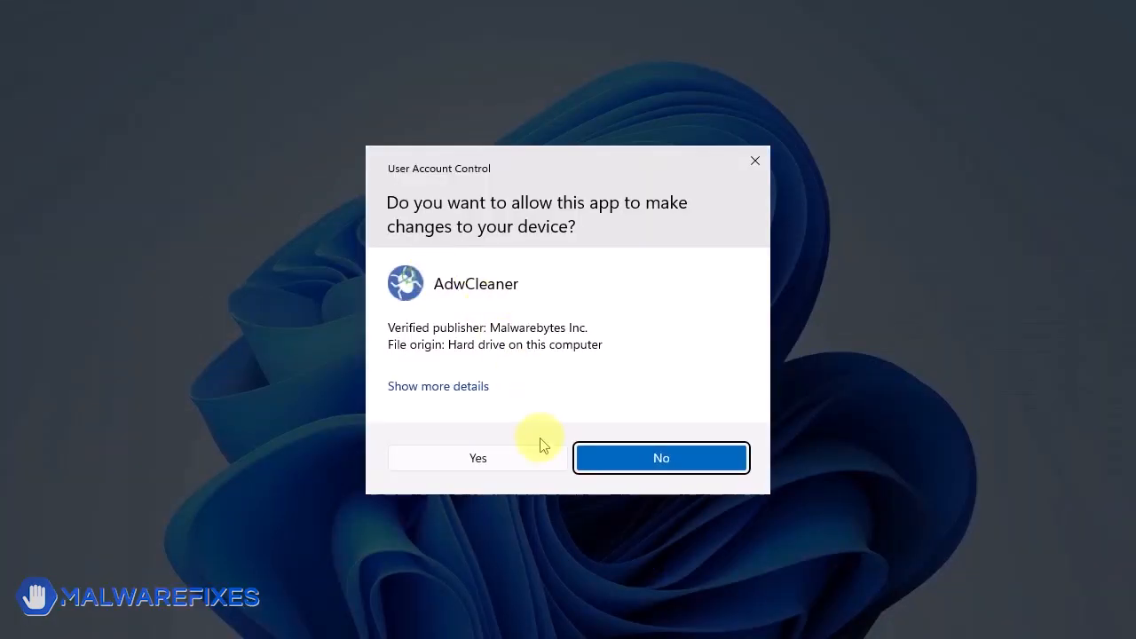
left_click(513, 459)
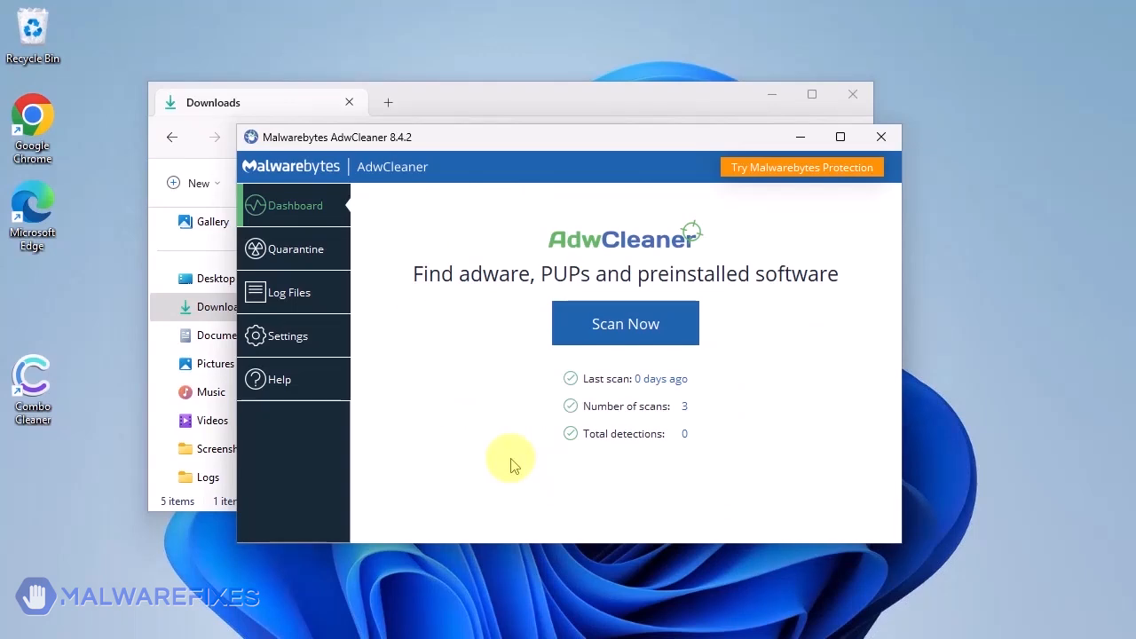
left_click(854, 94)
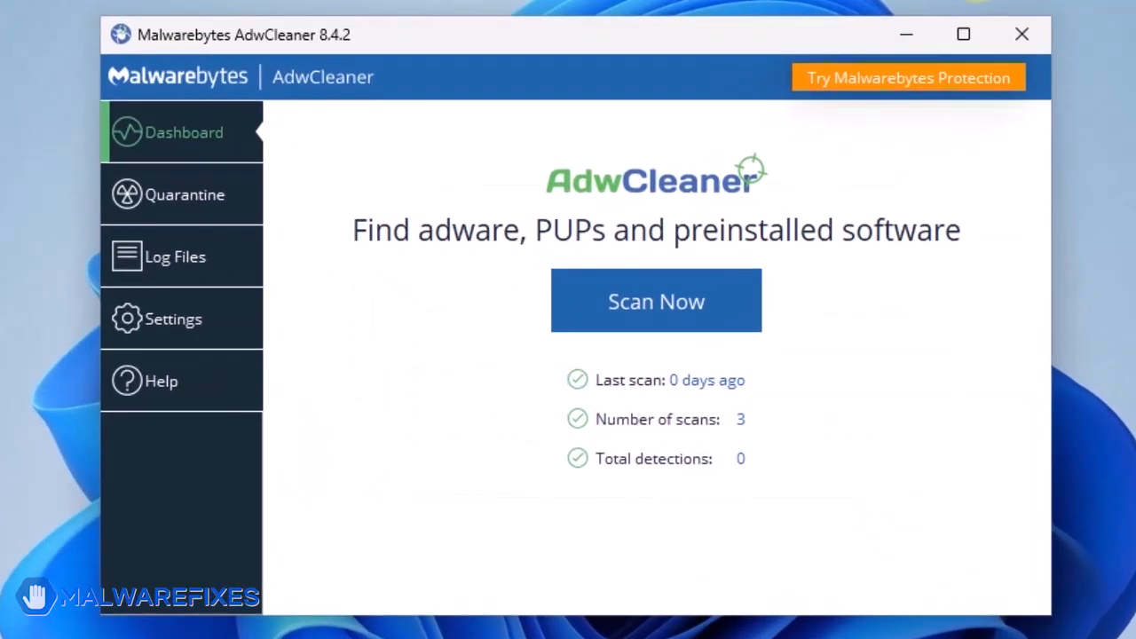
Enable Reset Chrome policies and Reset IE policies in AdwCleaner settings, then return to the Dashboard.
left_click(159, 337)
scroll(557, 341, "down", 1)
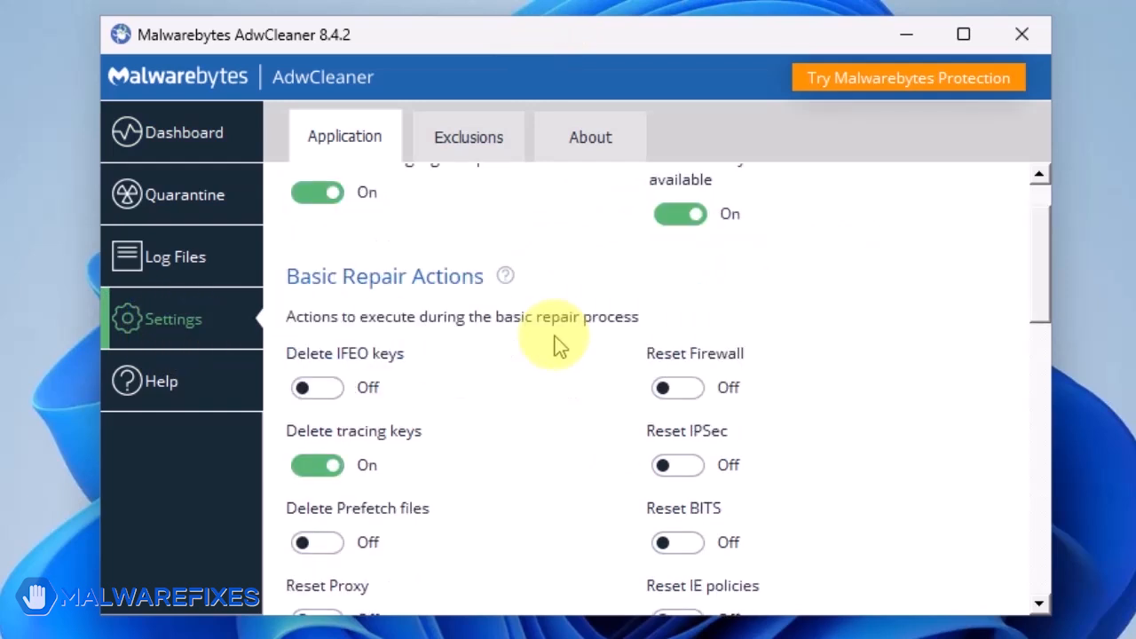
scroll(557, 344, "down", 2)
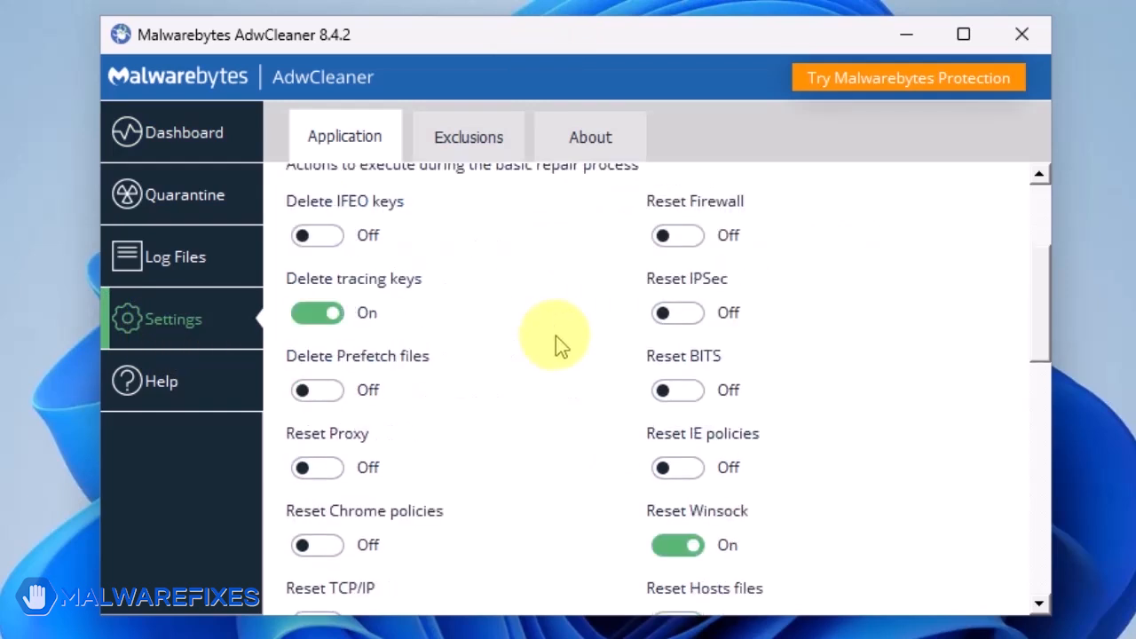
scroll(557, 342, "down", 1)
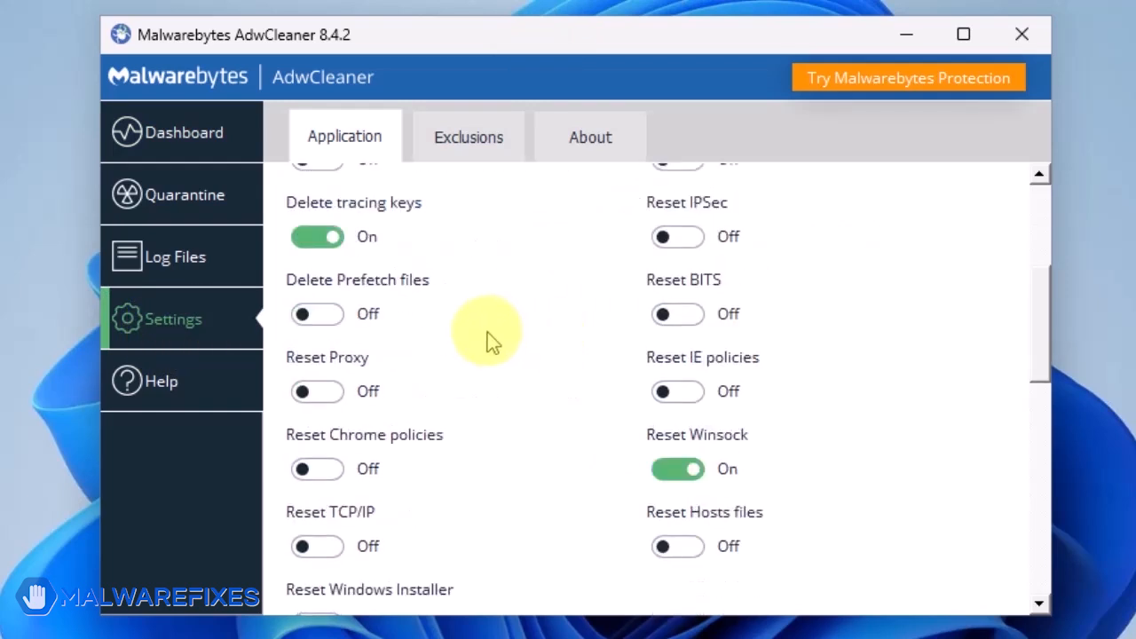
left_click(325, 475)
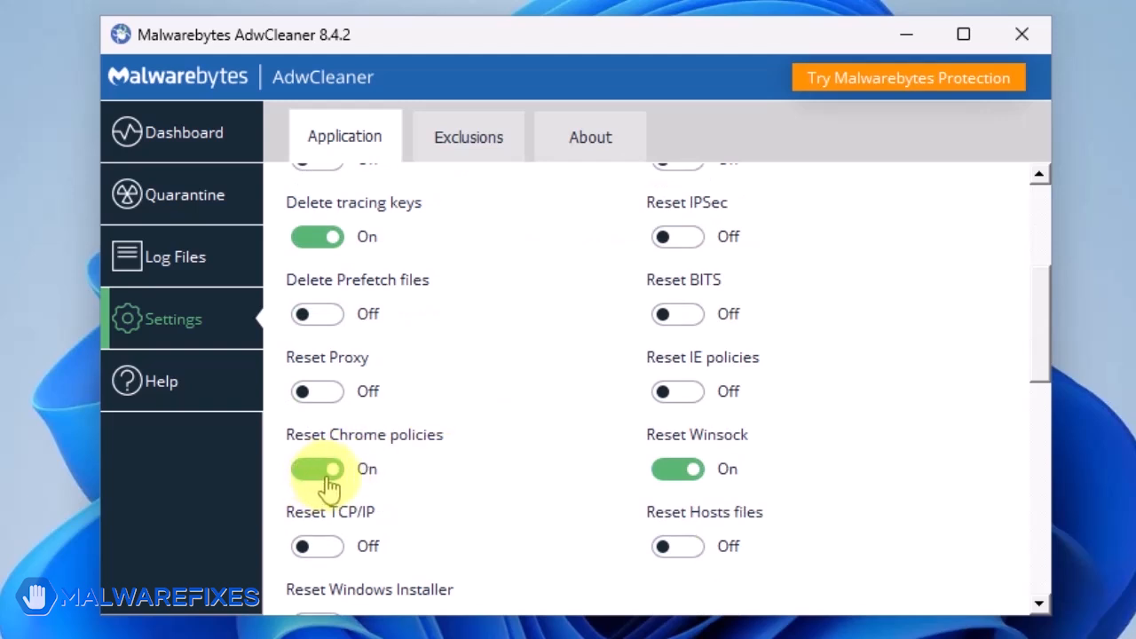
left_click(698, 406)
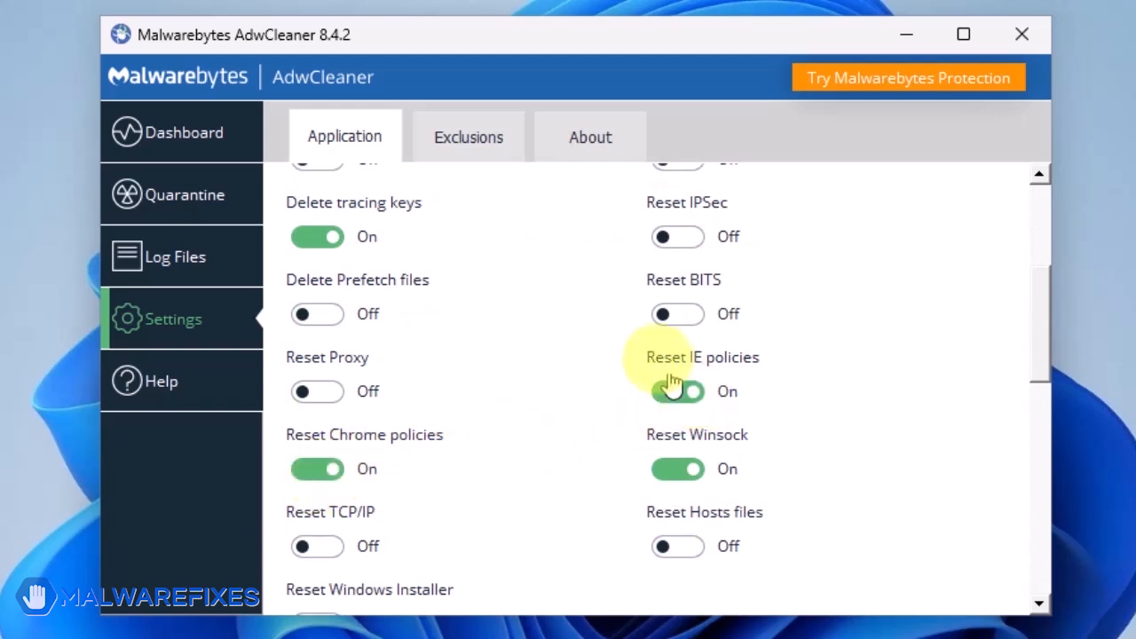
left_click(175, 142)
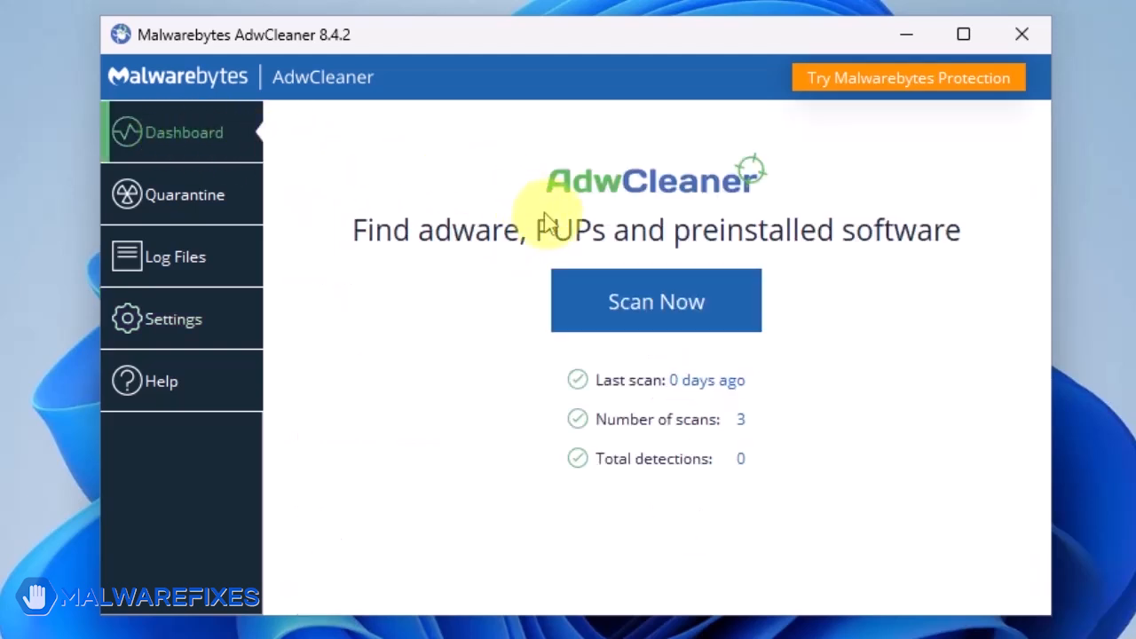
Scan for adware, then run the basic repair and continue past the process-closing confirmation.
left_click(650, 307)
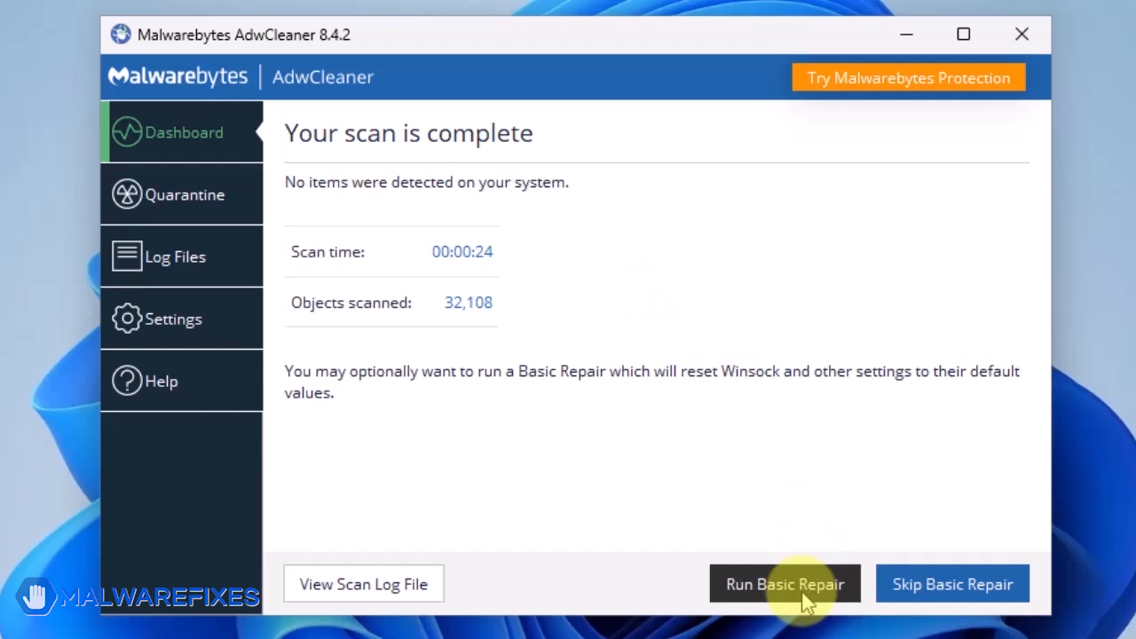
left_click(804, 600)
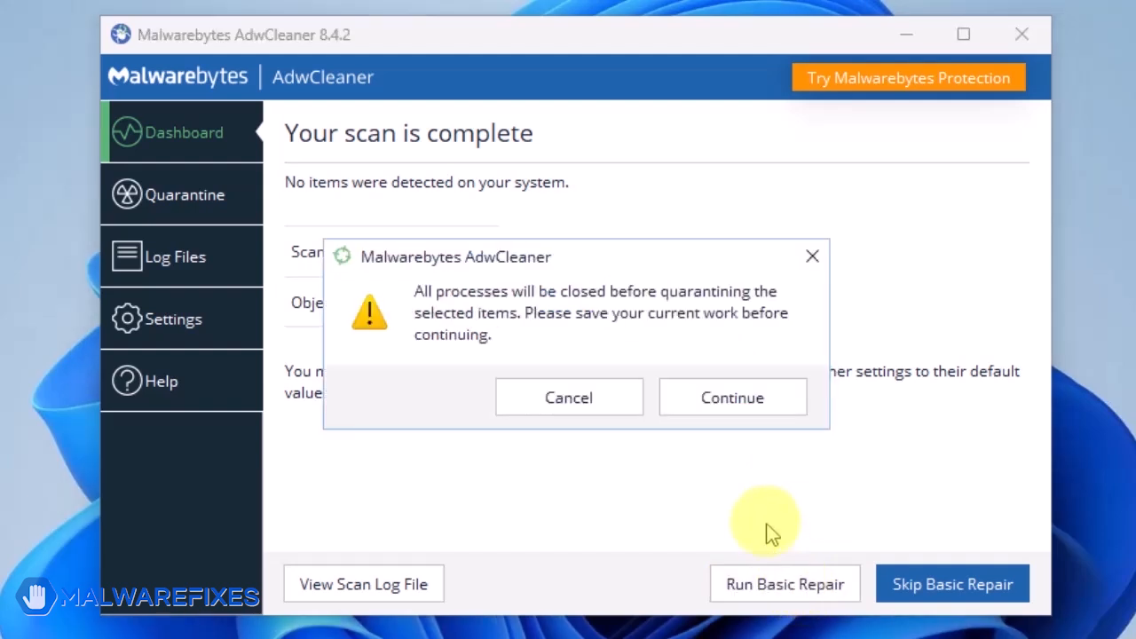
left_click(744, 409)
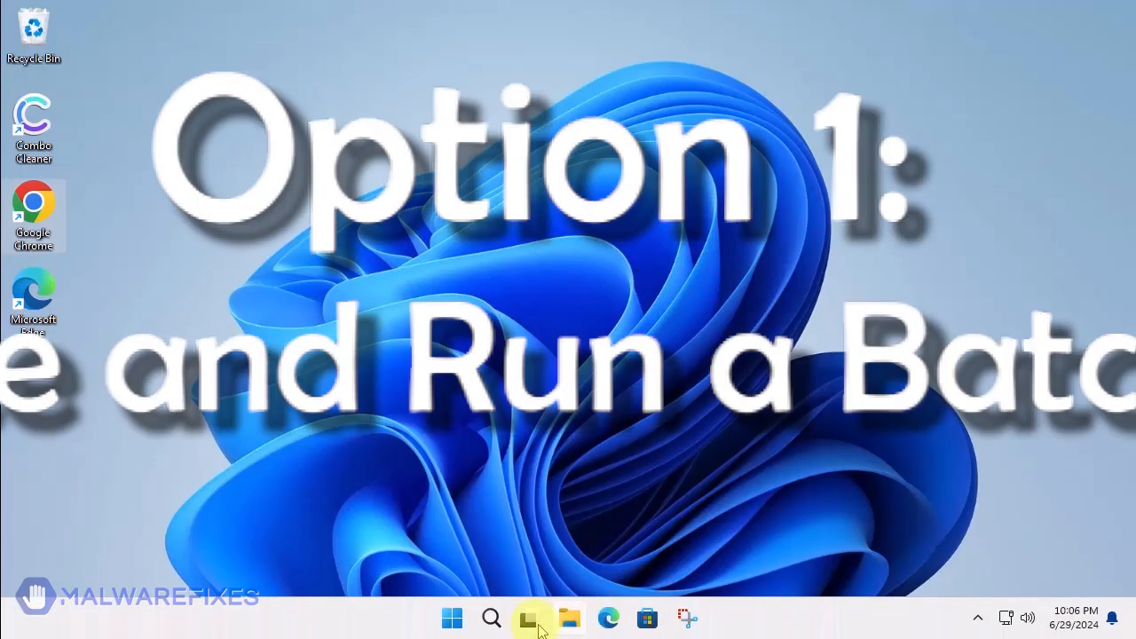
Launch Notepad via search and paste the Group Policy reset batch script into a new document.
left_click(491, 619)
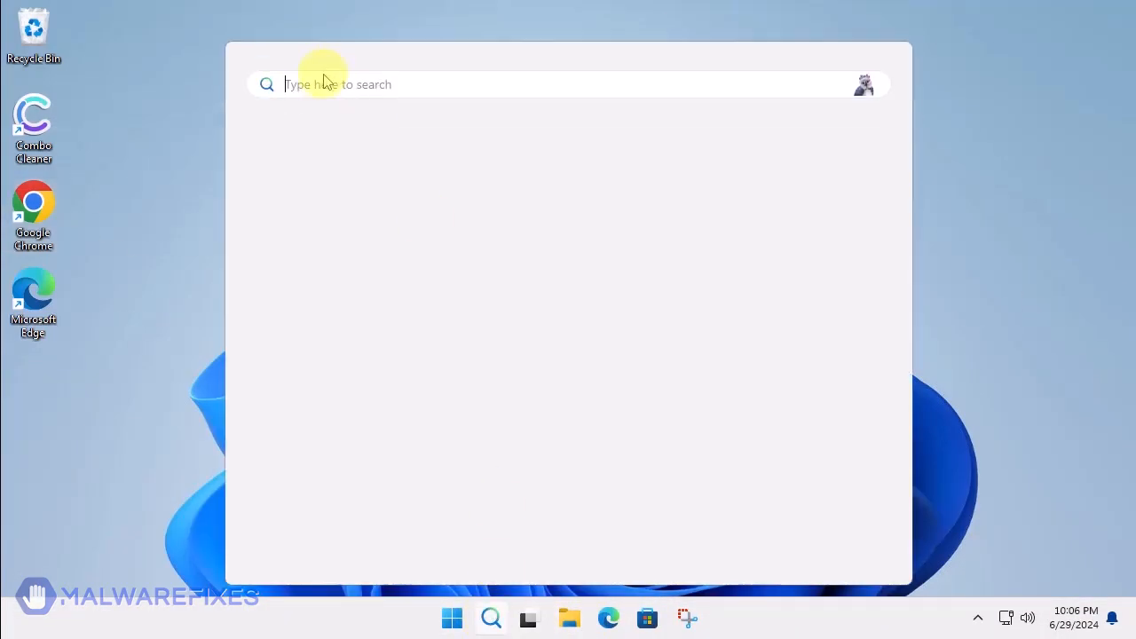
type("notepad")
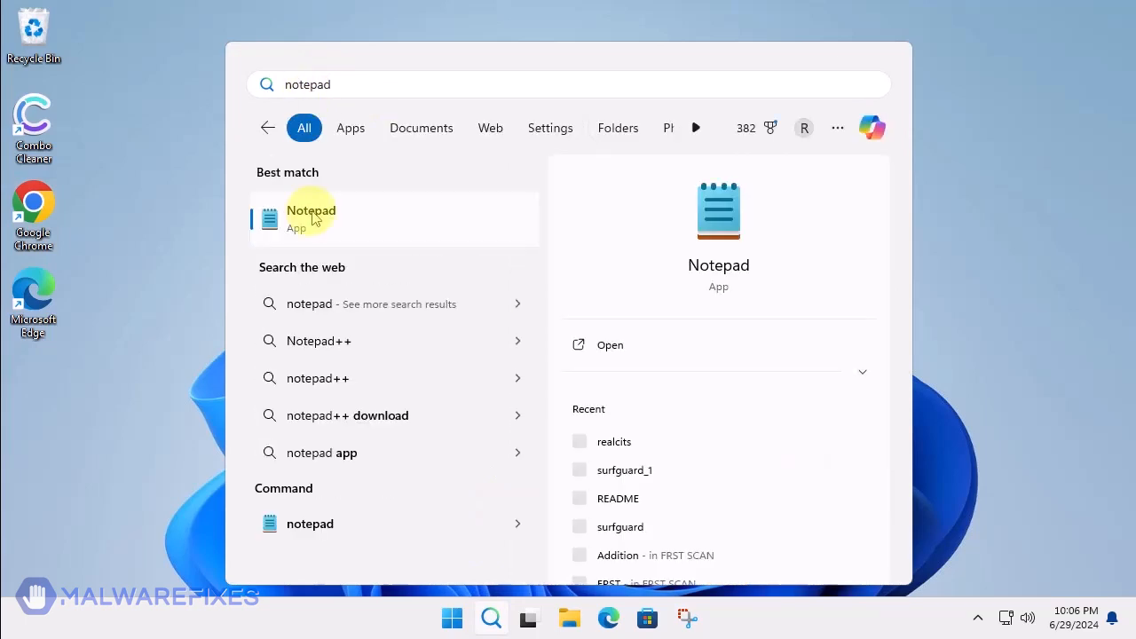
left_click(607, 353)
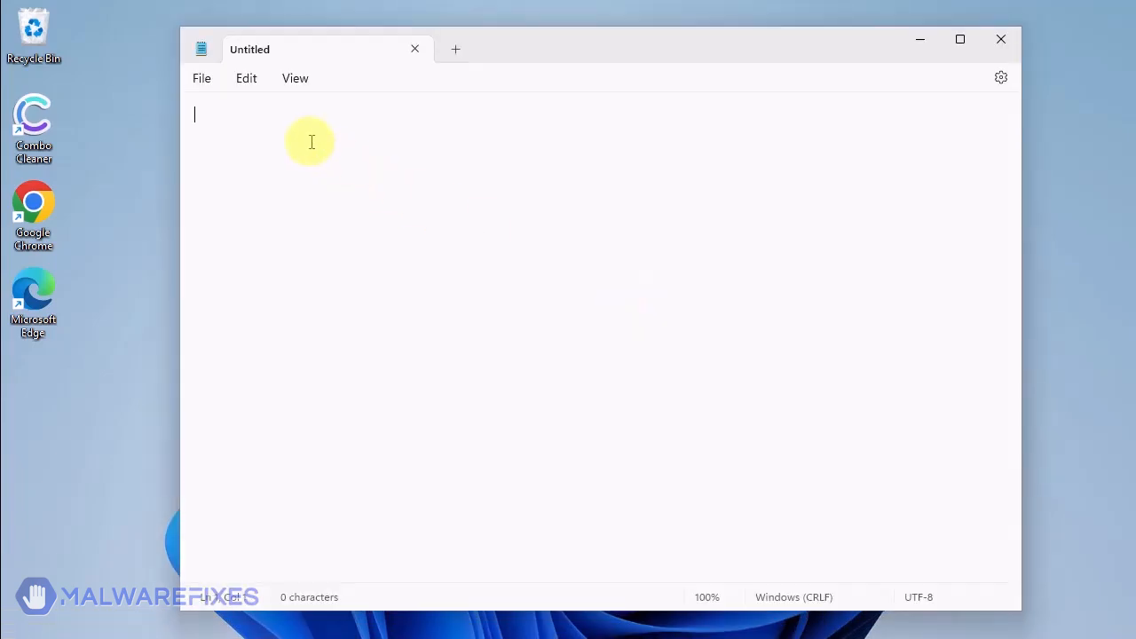
type("@echo off IF NOT EXIST %WINDIR%\\System32\\GroupPolicy goto next echo Deleting GroupPolicy folder... RD /S /Q \"%WINDIR%\\System32\\GroupPolicy\" || goto error echo. :next IF NOT EXIST %WINDIR%\\System32\\GroupPolicyUsers goto next2 echo Deleting GroupPolicyUsers folder... RD /S /Q \"%WINDIR%\\System32\\GroupPolicyUsers\" || goto error echo. :next2 gpupdate /force pause exit :error echo. echo An unexpected error has occurred. “Have opened the program as an administrator (right click, run as administrator)? echo. pause exit")
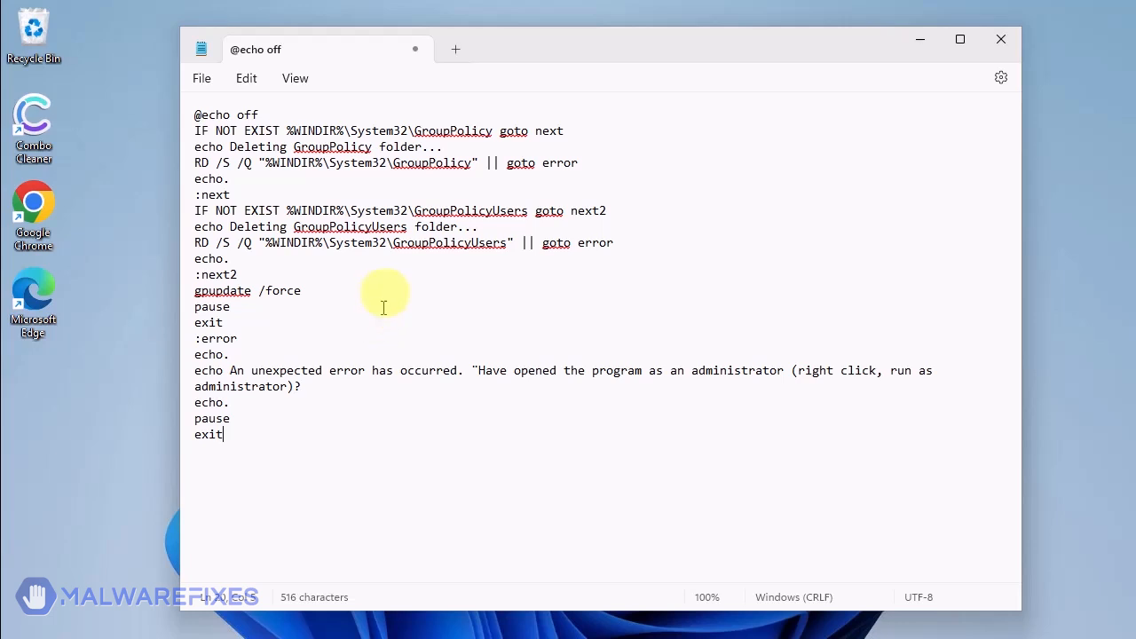
left_click(205, 80)
Save the script to the Desktop as policy_remove.bat and close Notepad.
key("Escape")
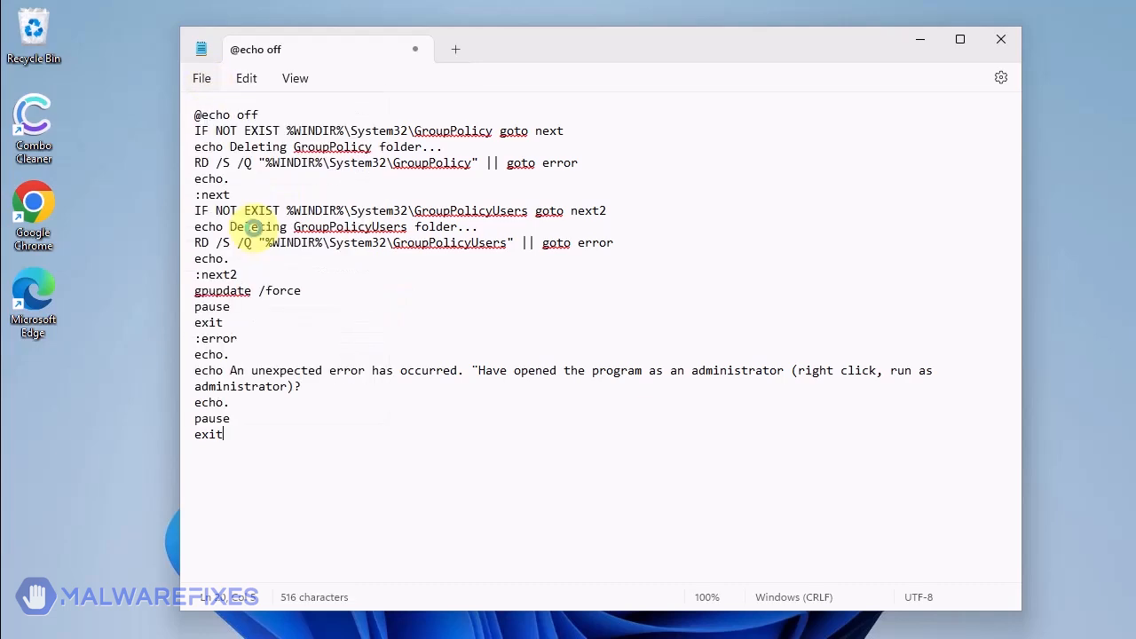
key("ctrl+s")
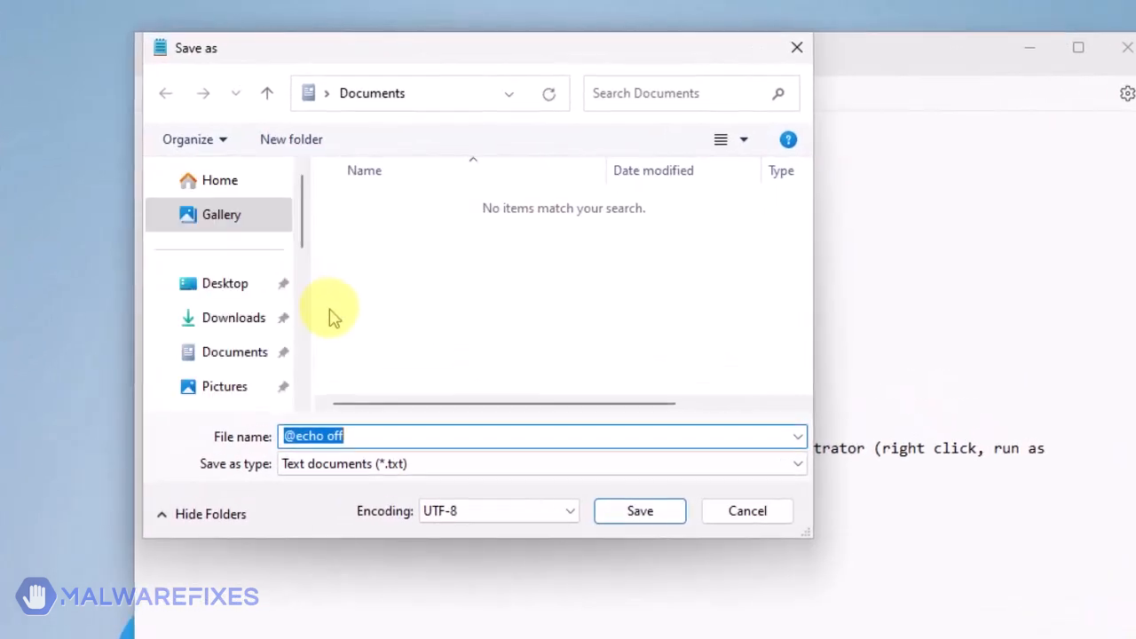
scroll(279, 287, "up", 5)
left_click(215, 242)
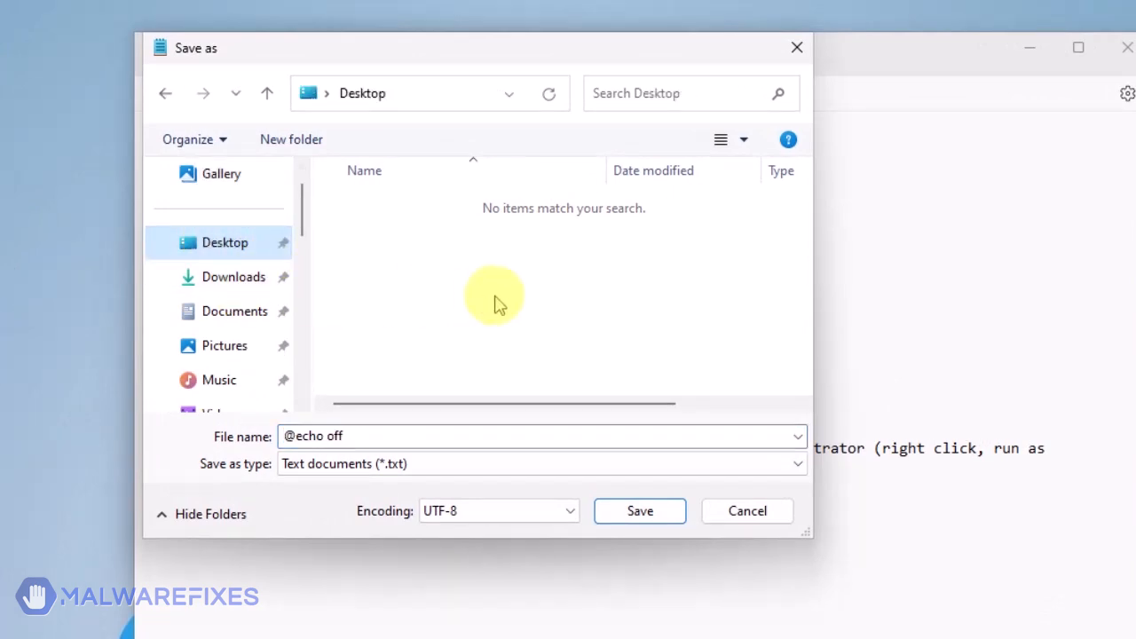
left_click_drag(376, 435, 245, 441)
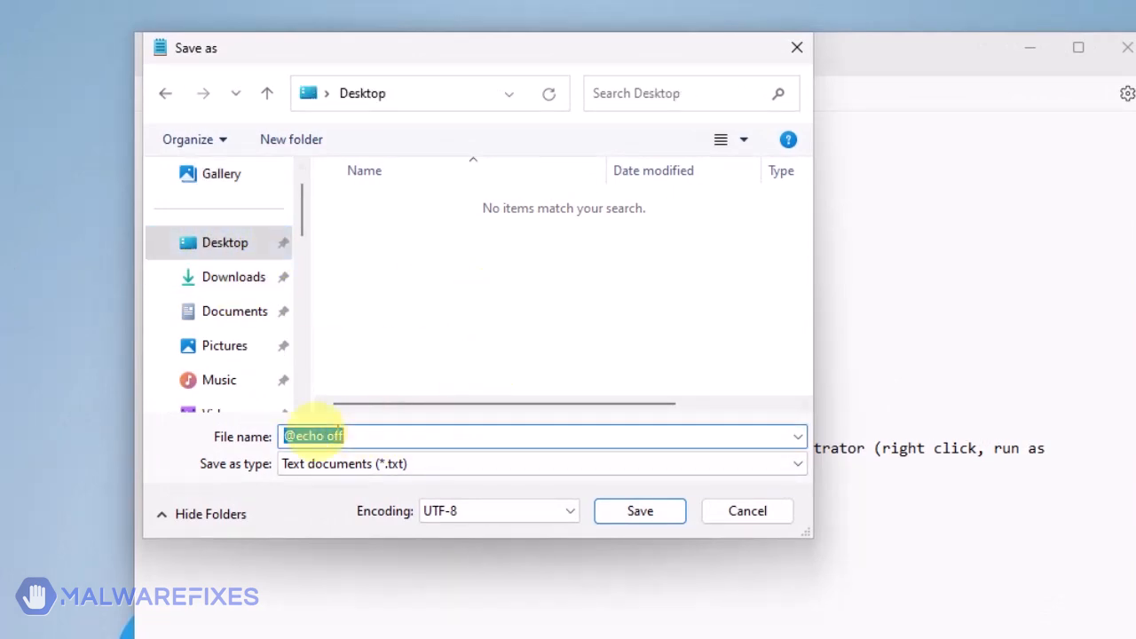
type("policy_remove.bat")
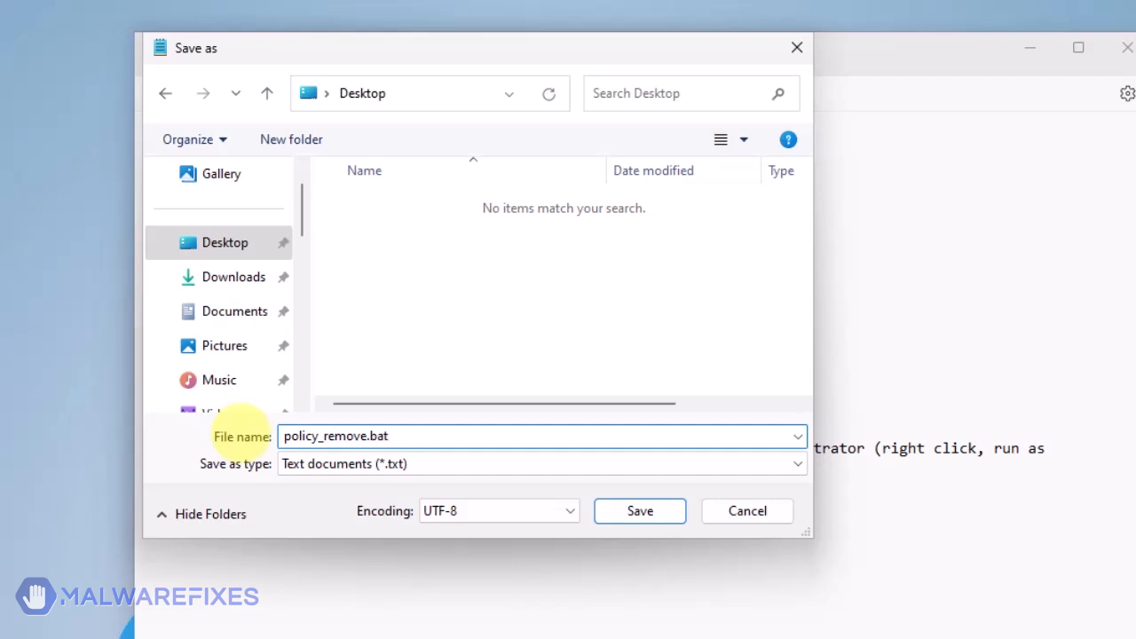
left_click(630, 513)
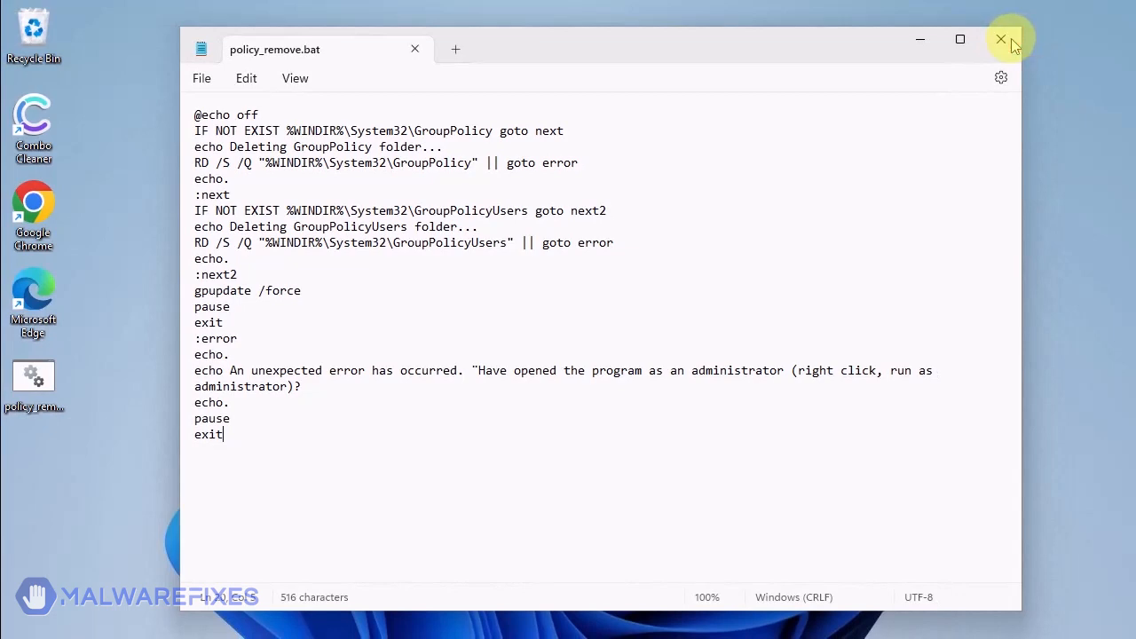
left_click(1010, 40)
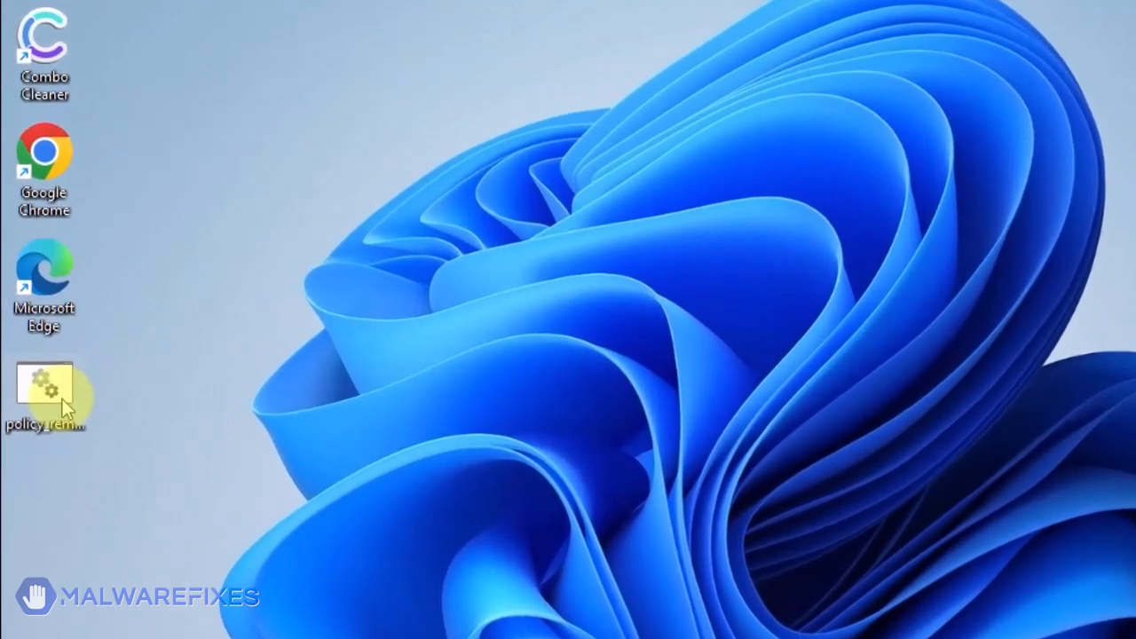
Run policy_remove.bat as administrator, approve UAC, and dismiss the finished console.
right_click(62, 399)
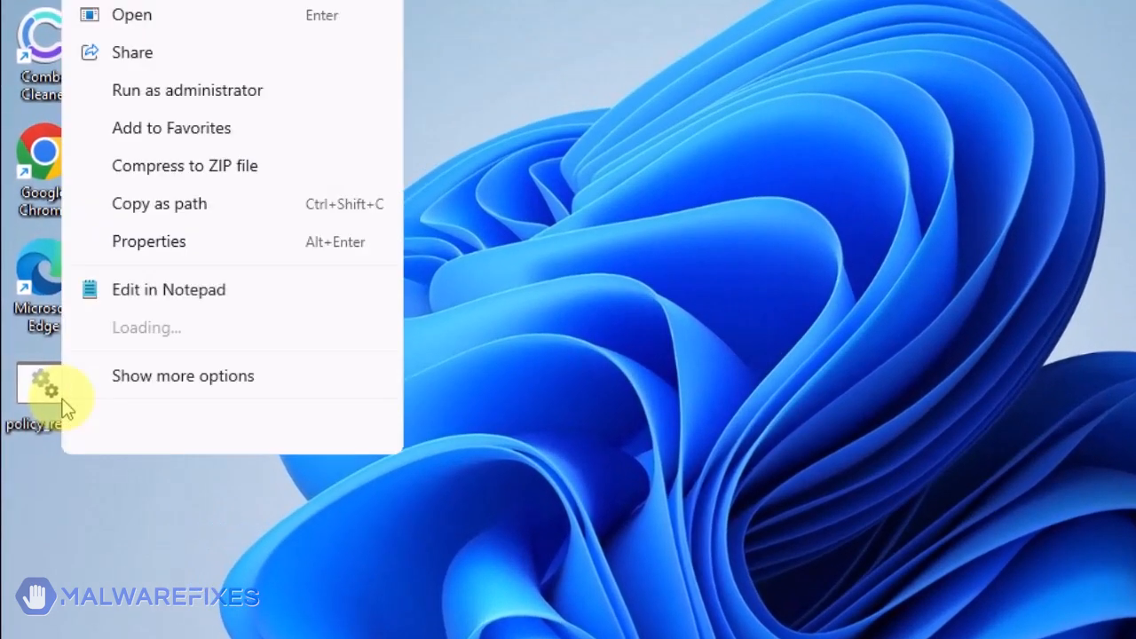
left_click(142, 92)
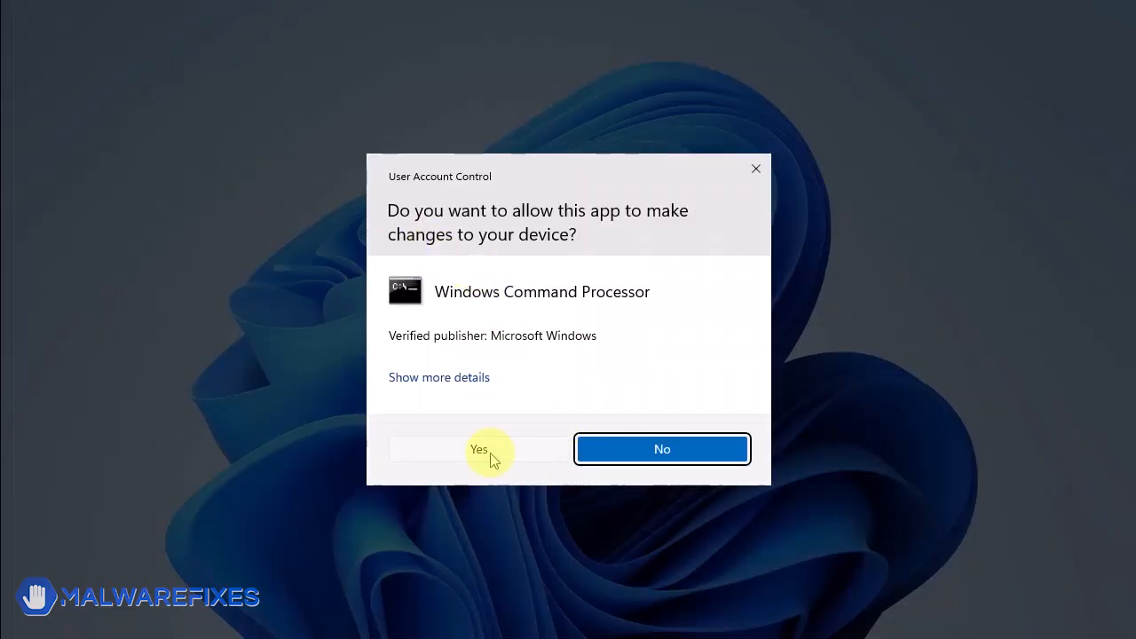
left_click(493, 452)
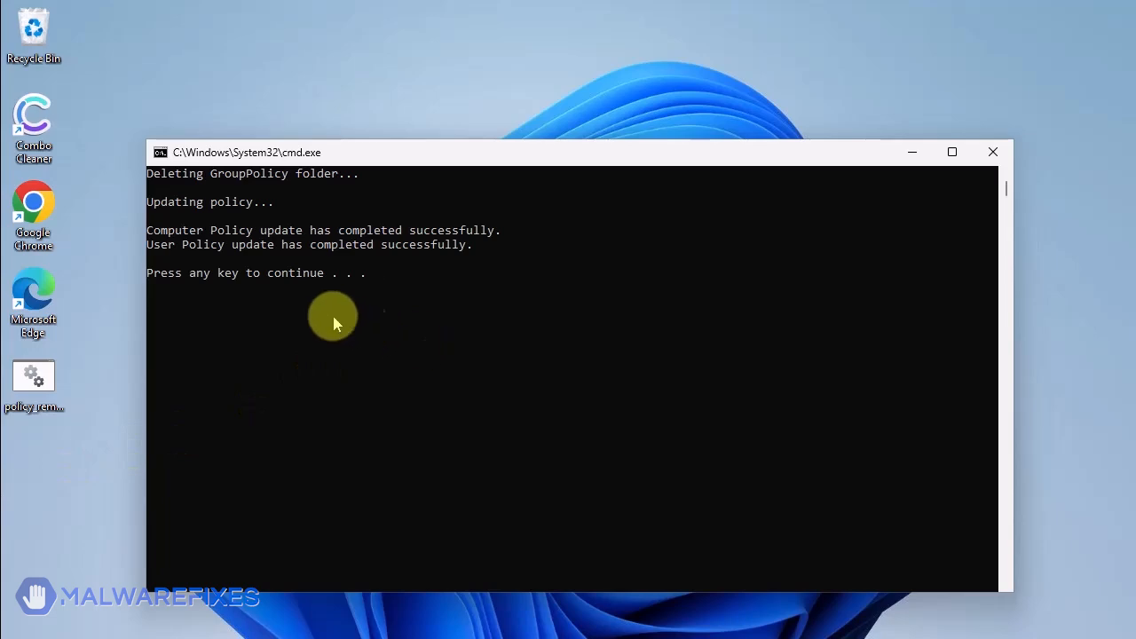
key("Return")
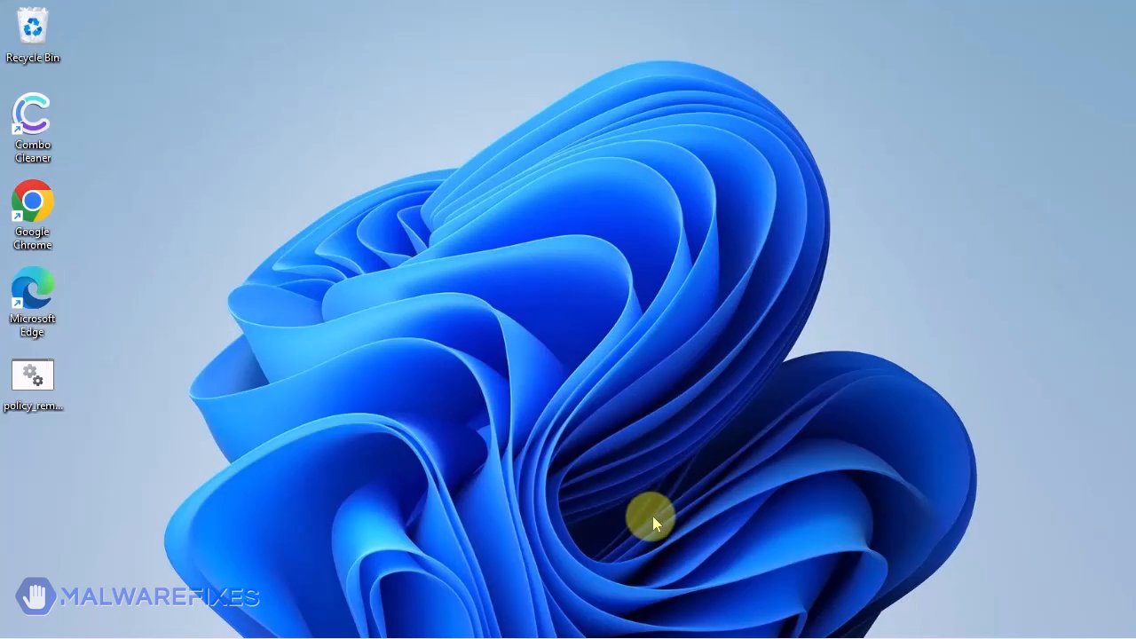
Search the taskbar for regedit so Registry Editor appears as the best match.
mouse_move(493, 632)
left_click(491, 620)
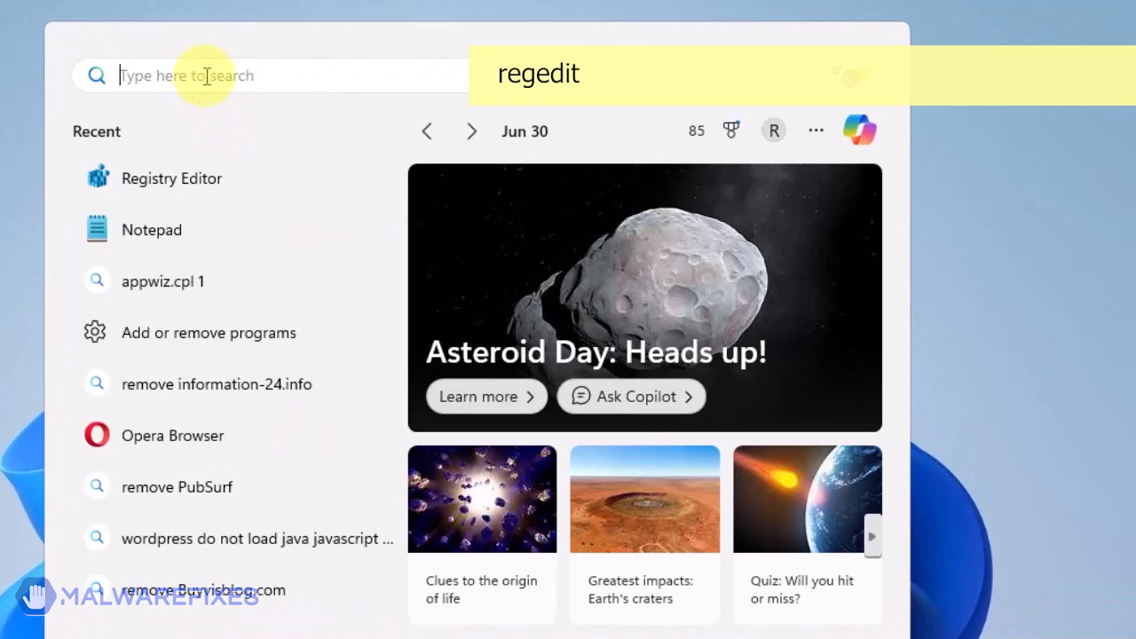
type("rege")
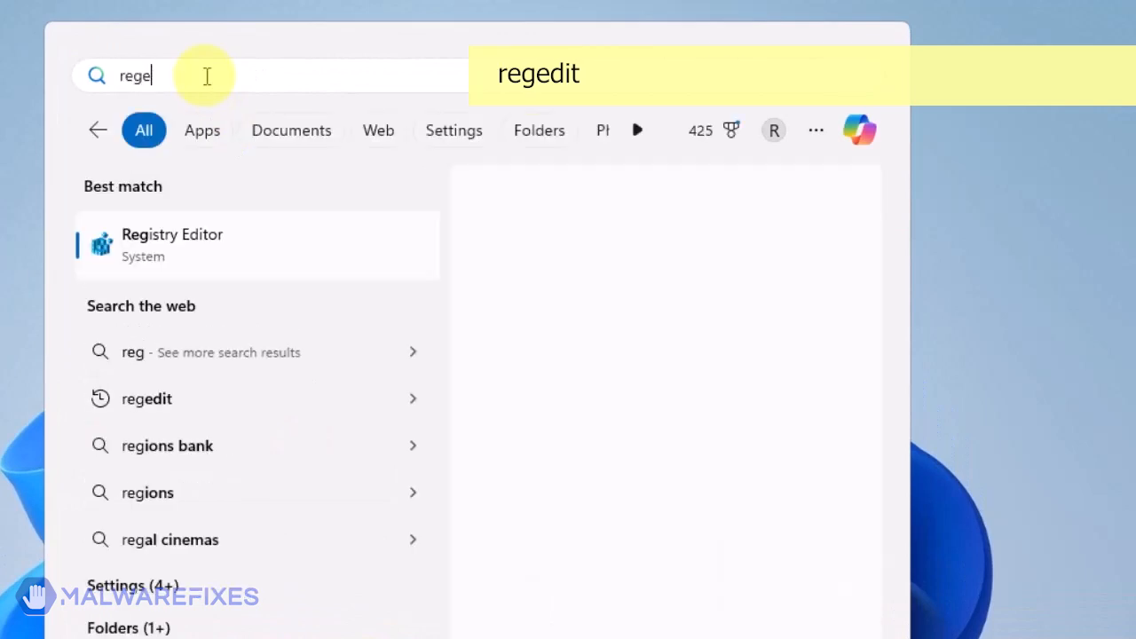
type("dit")
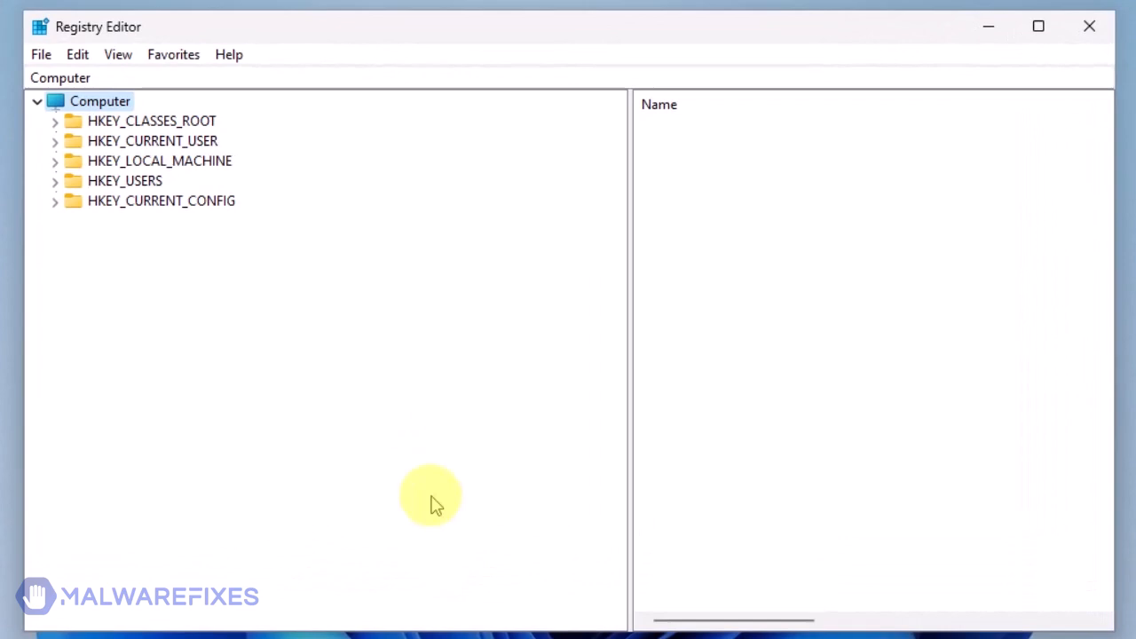
Export the full registry via File > Export as reg-backup in Documents.
left_click(39, 56)
left_click(71, 104)
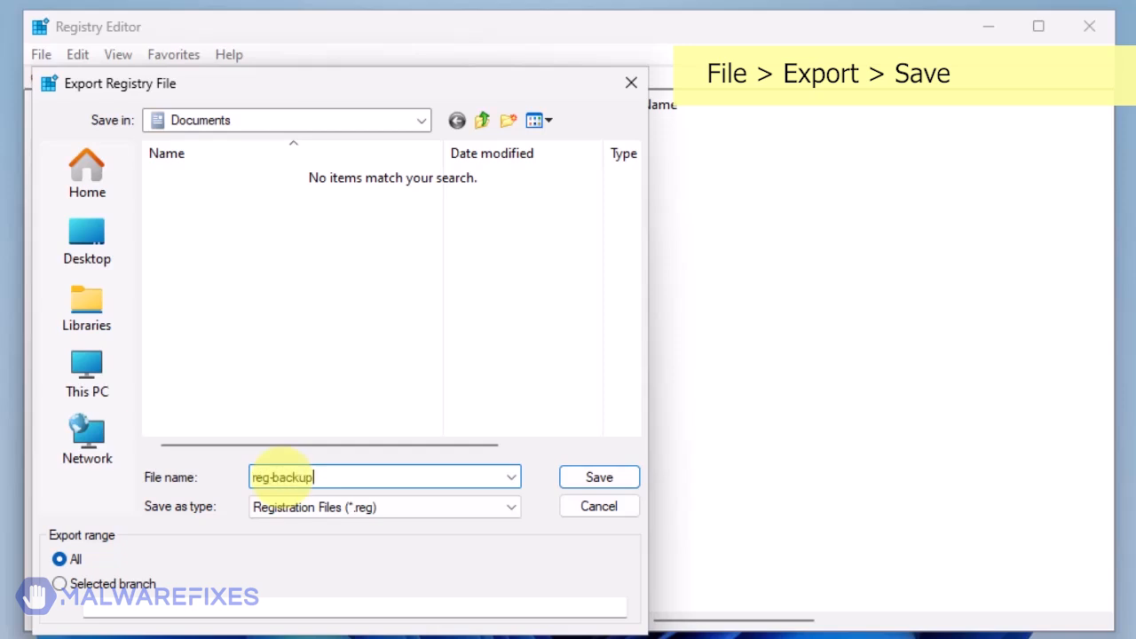
left_click(602, 479)
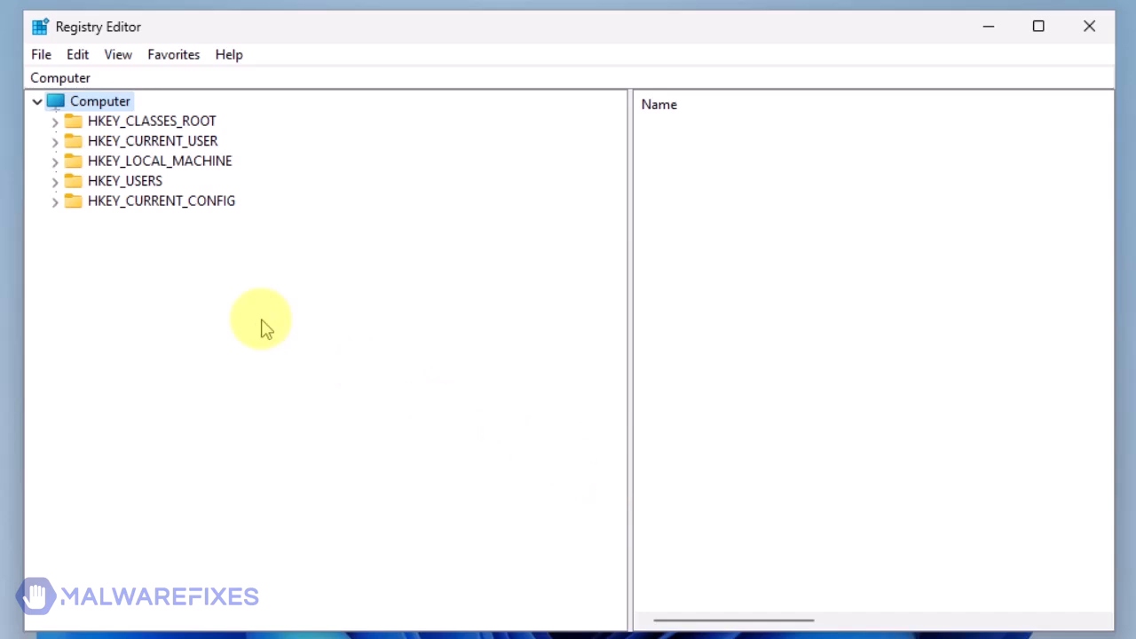
Expand HKEY_CURRENT_USER > Software > Policies > Google to reveal the Chrome key.
left_click(54, 141)
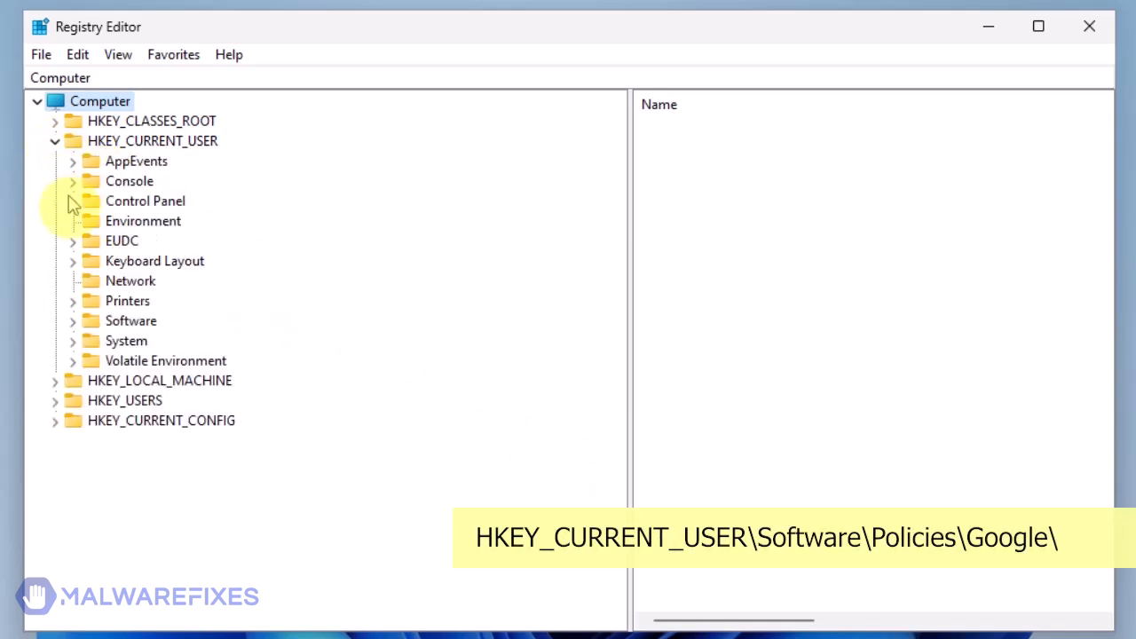
left_click(72, 321)
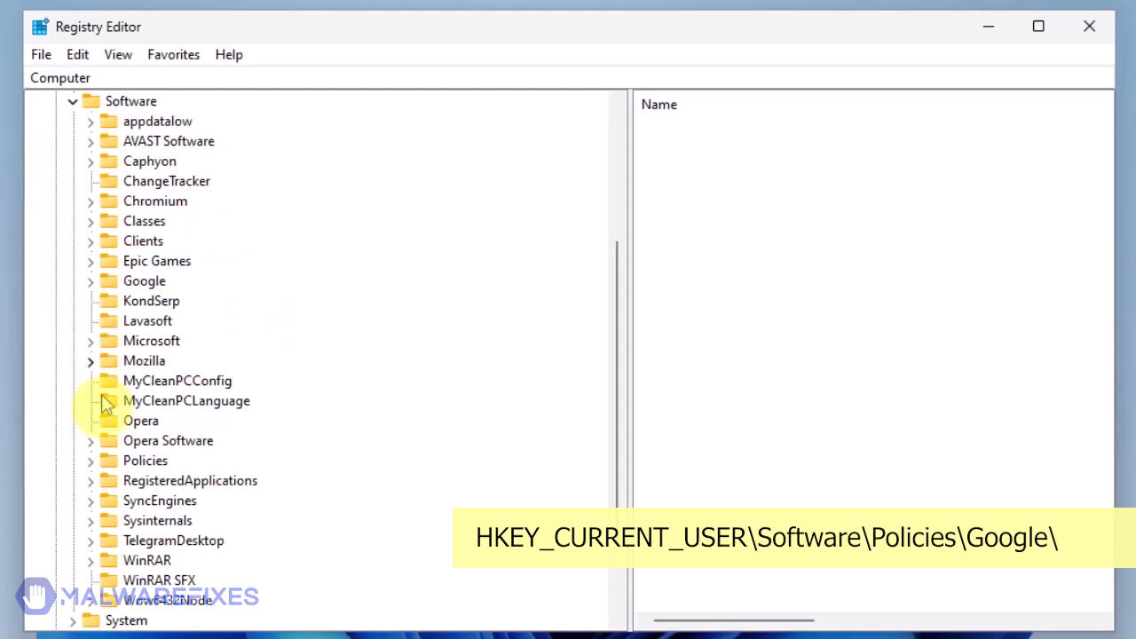
left_click(90, 460)
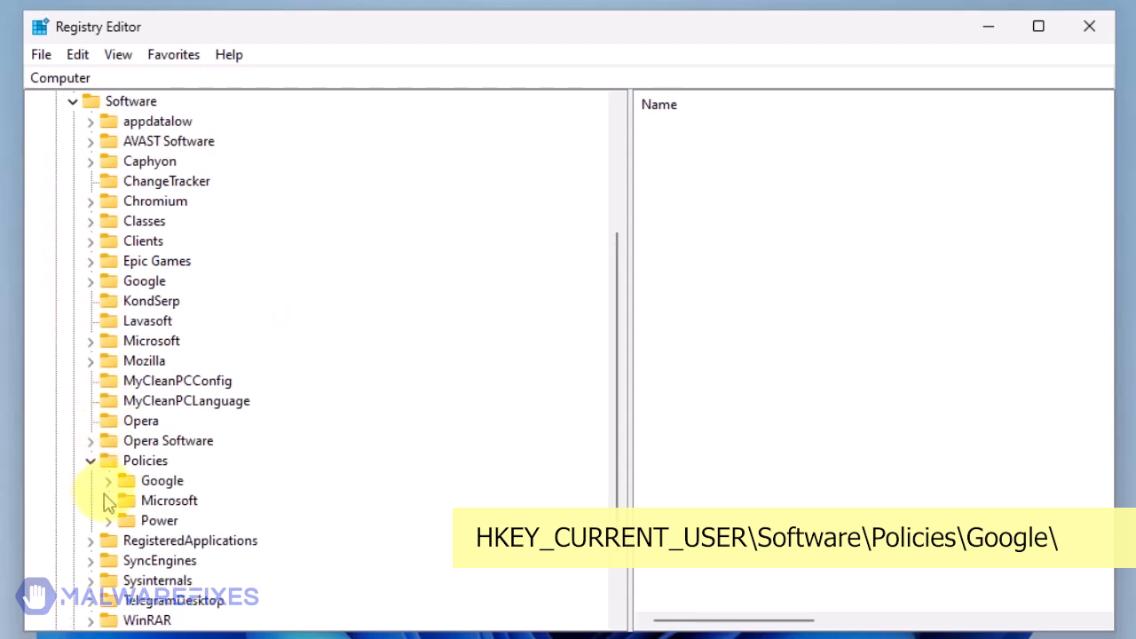
left_click(107, 480)
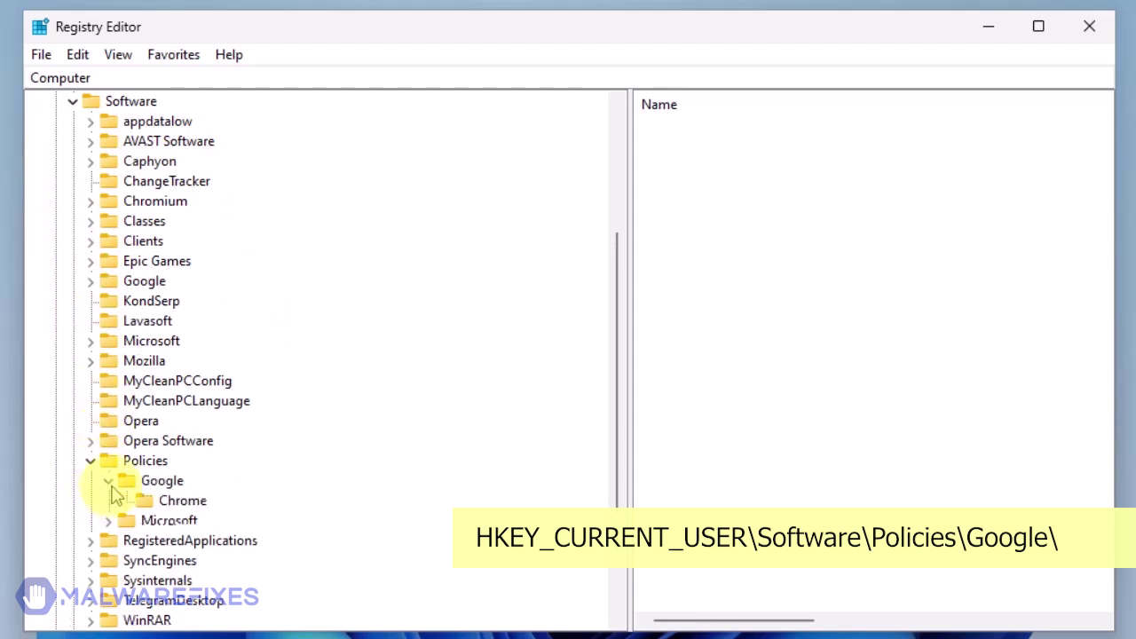
Delete the Chrome policy key and confirm the permanent deletion.
left_click(182, 500)
right_click(182, 501)
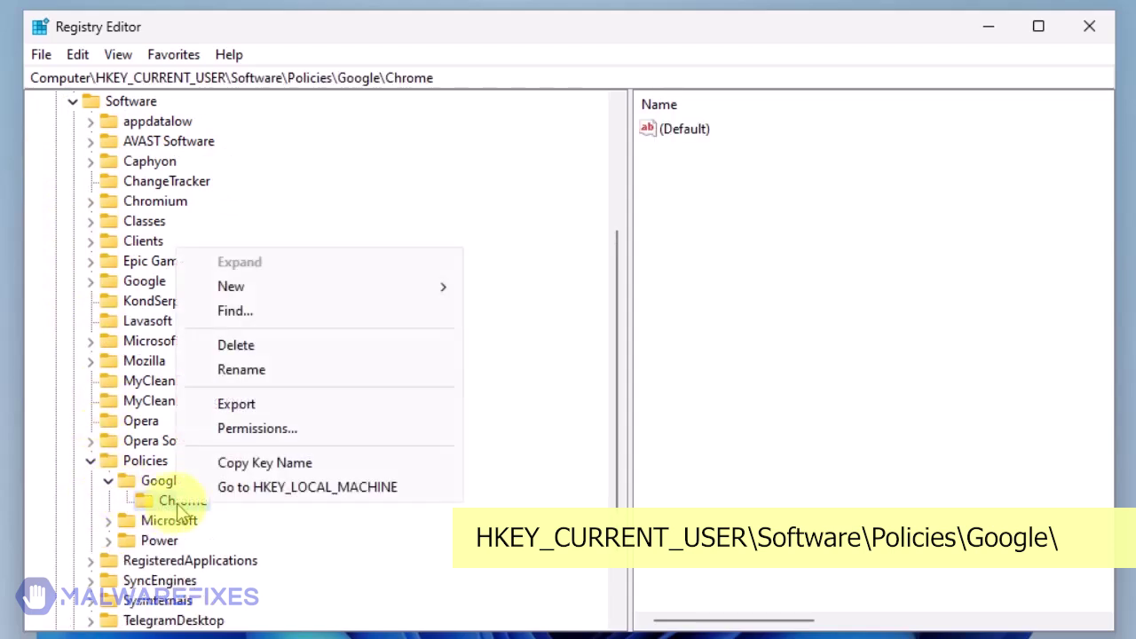
left_click(240, 346)
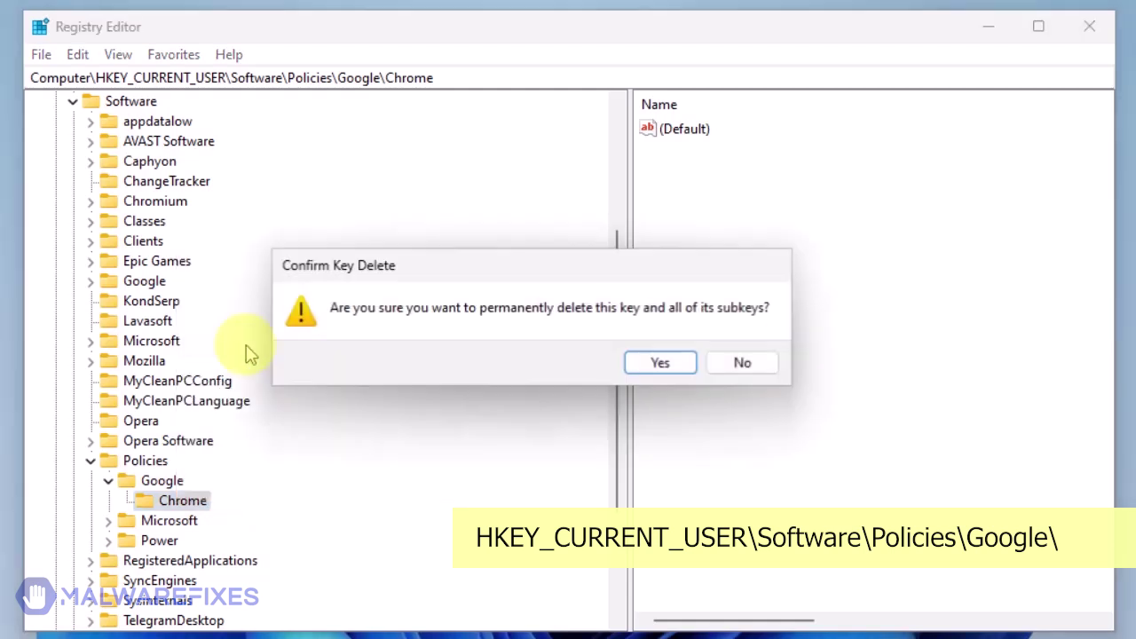
left_click(661, 364)
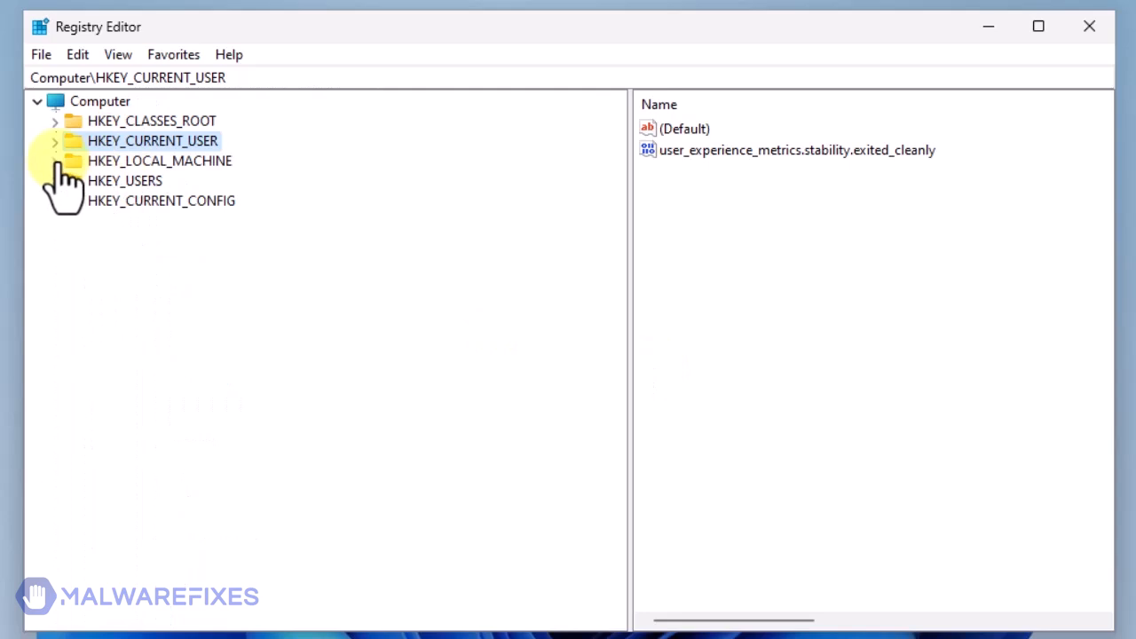
Navigate to HKEY_LOCAL_MACHINE\SOFTWARE\Policies\Google in Registry Editor.
left_click(55, 161)
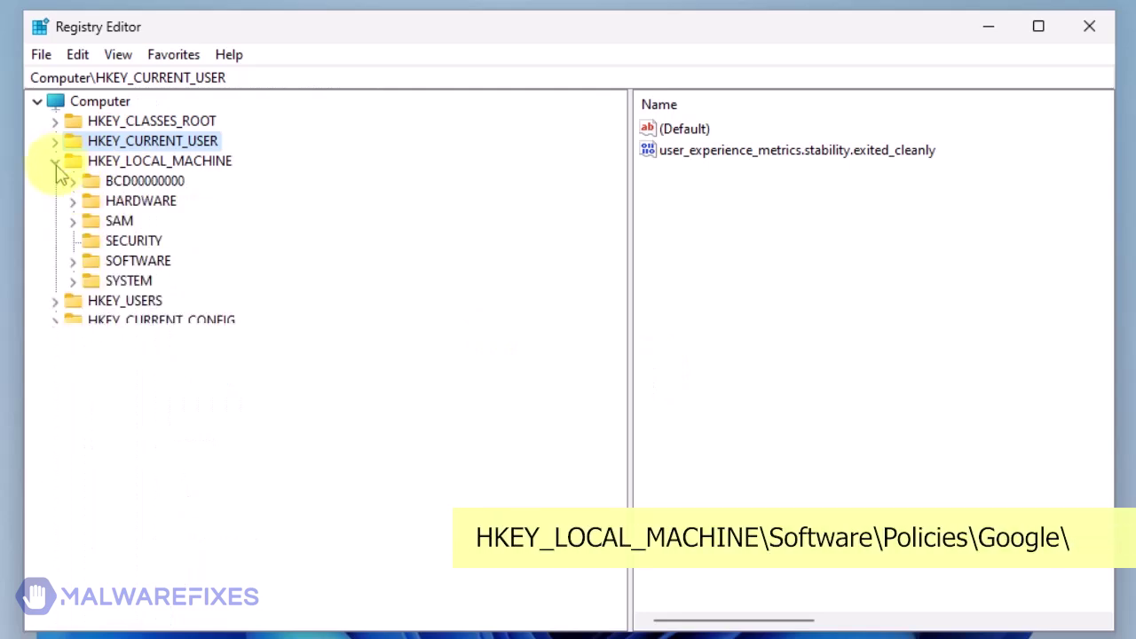
left_click(73, 260)
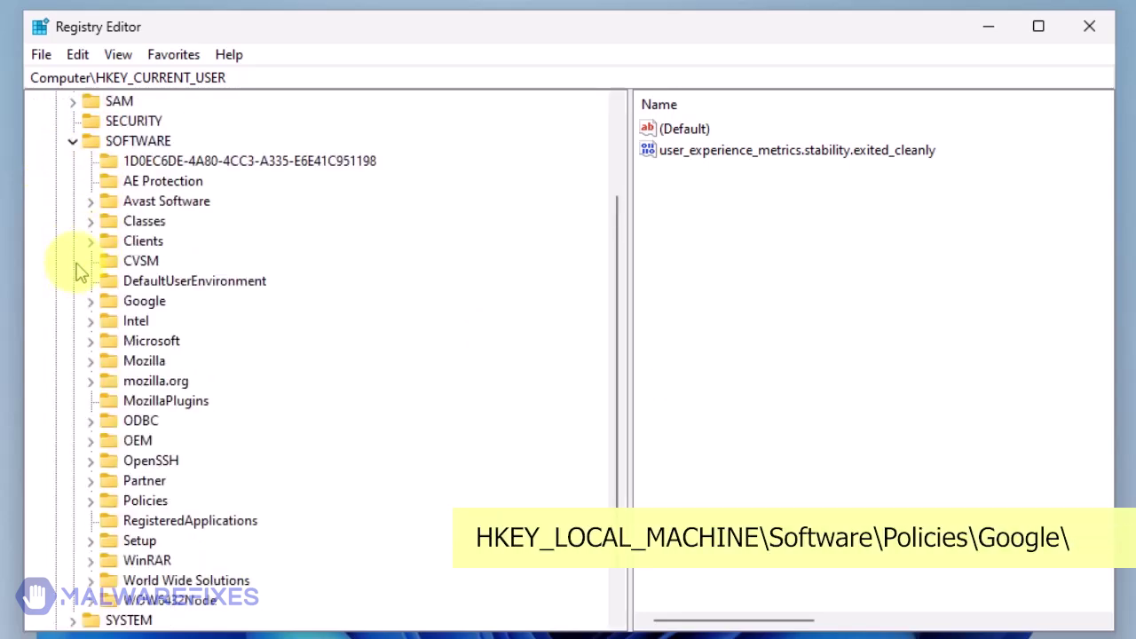
left_click(90, 501)
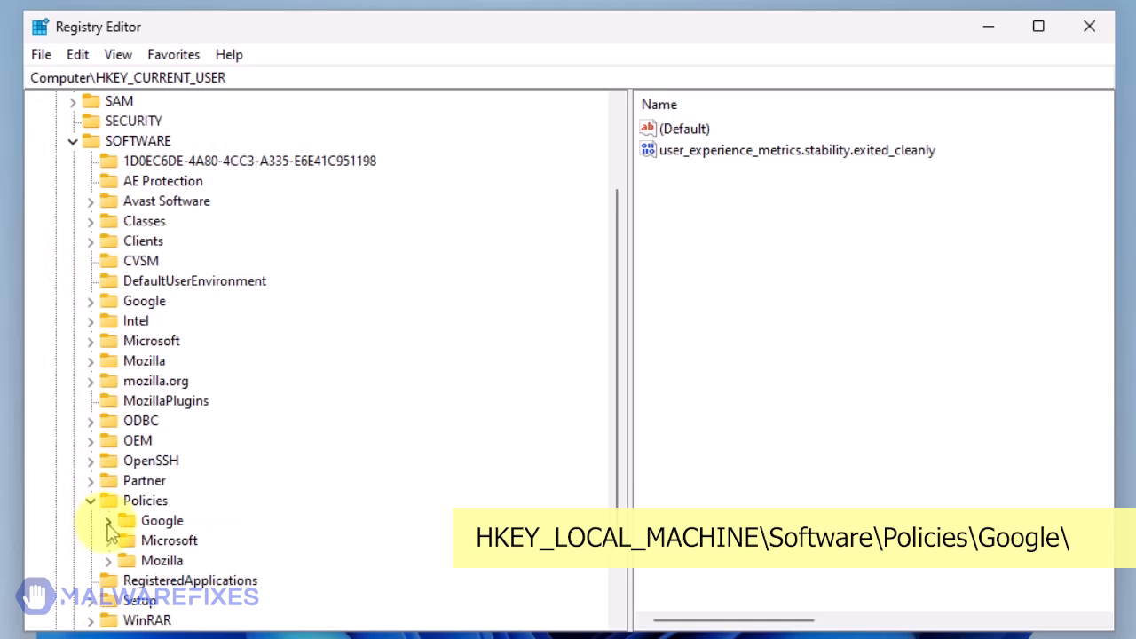
left_click(108, 520)
Delete the Chrome and Update keys under Google policies, then close Registry Editor.
right_click(204, 541)
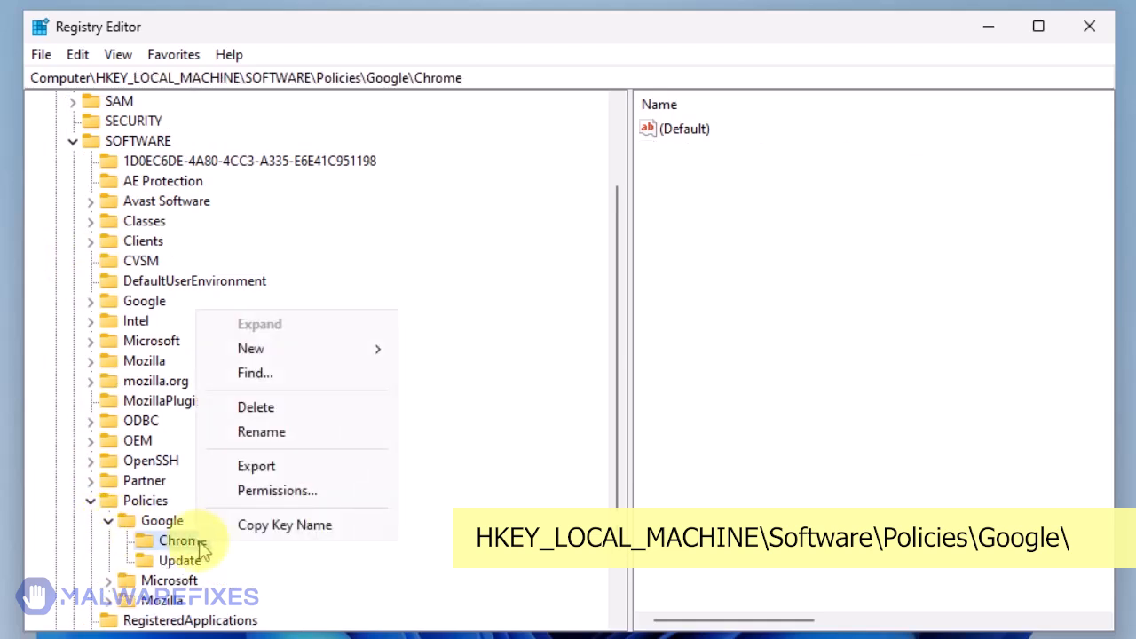
left_click(255, 406)
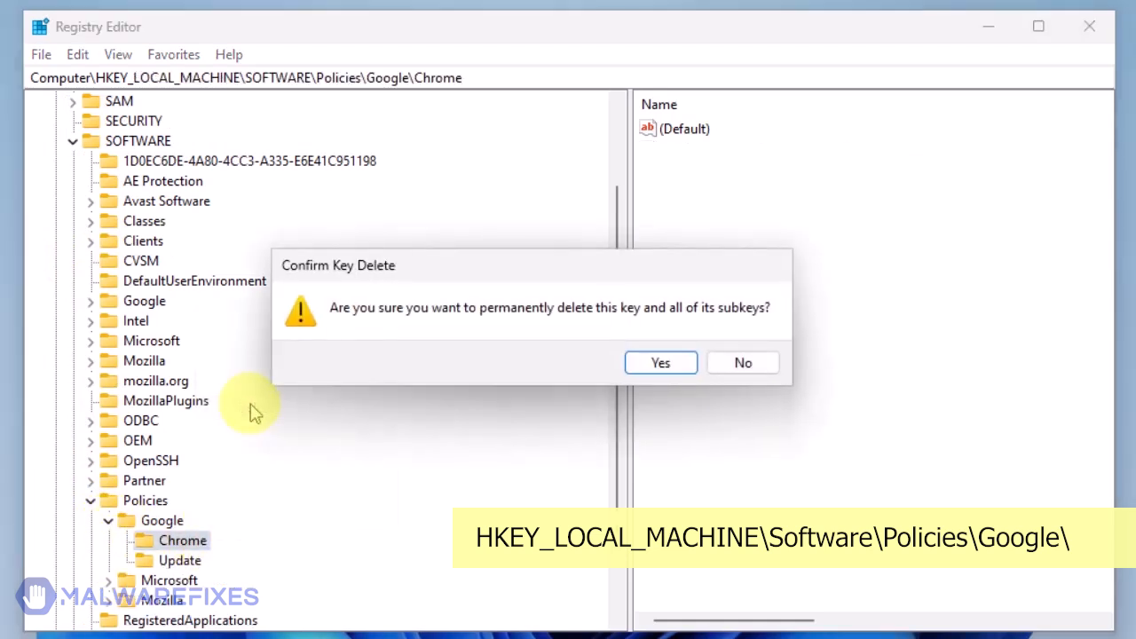
left_click(660, 362)
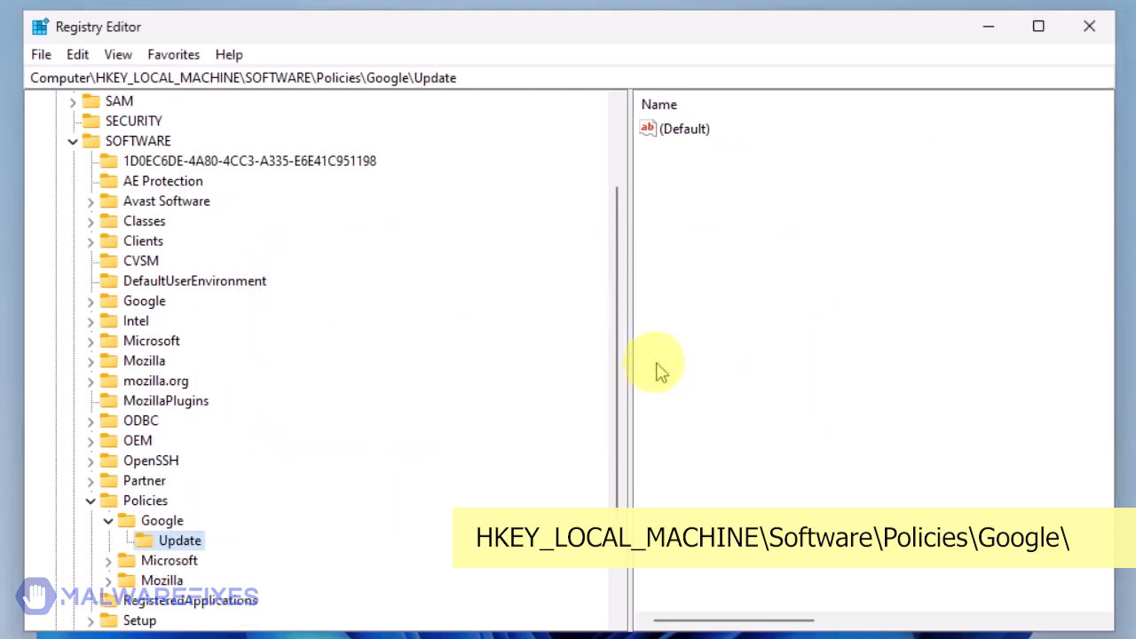
right_click(202, 550)
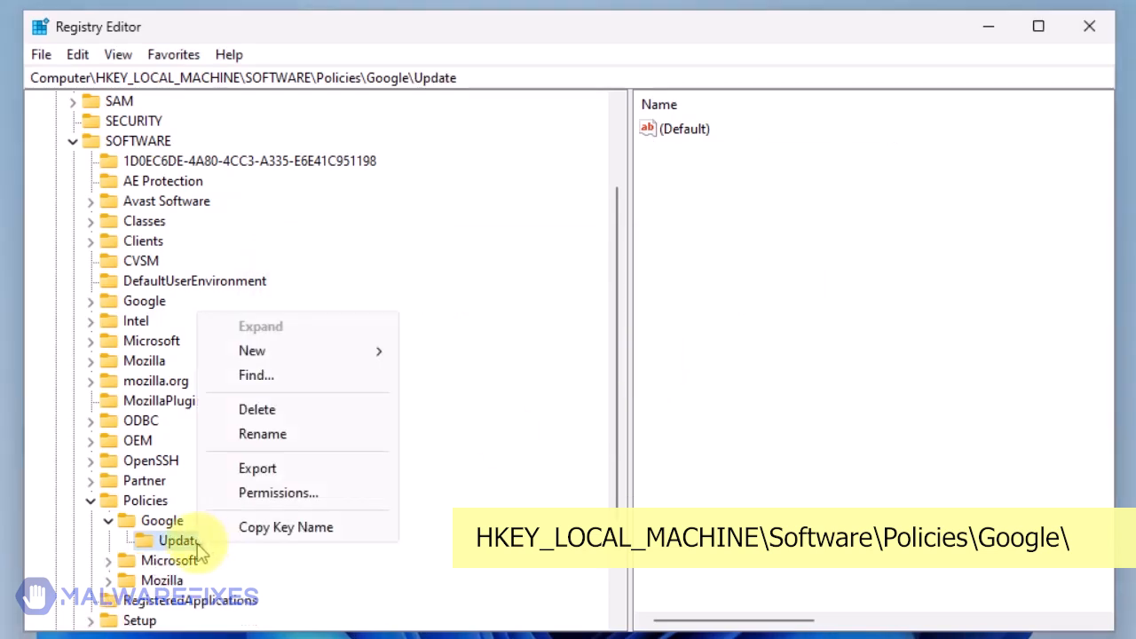
left_click(259, 414)
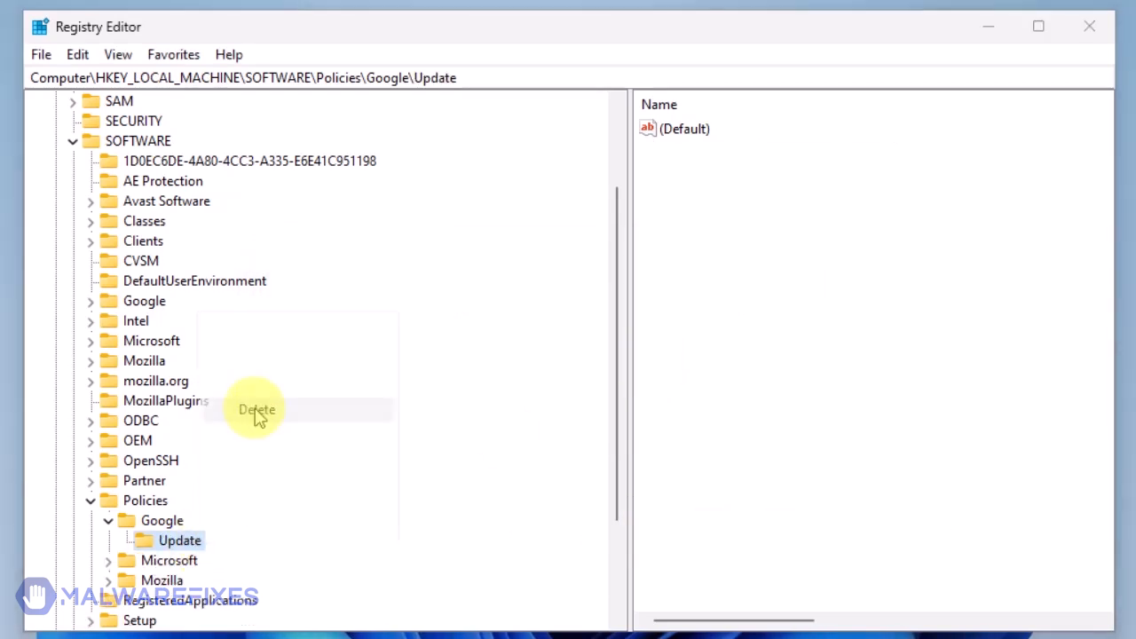
left_click(661, 364)
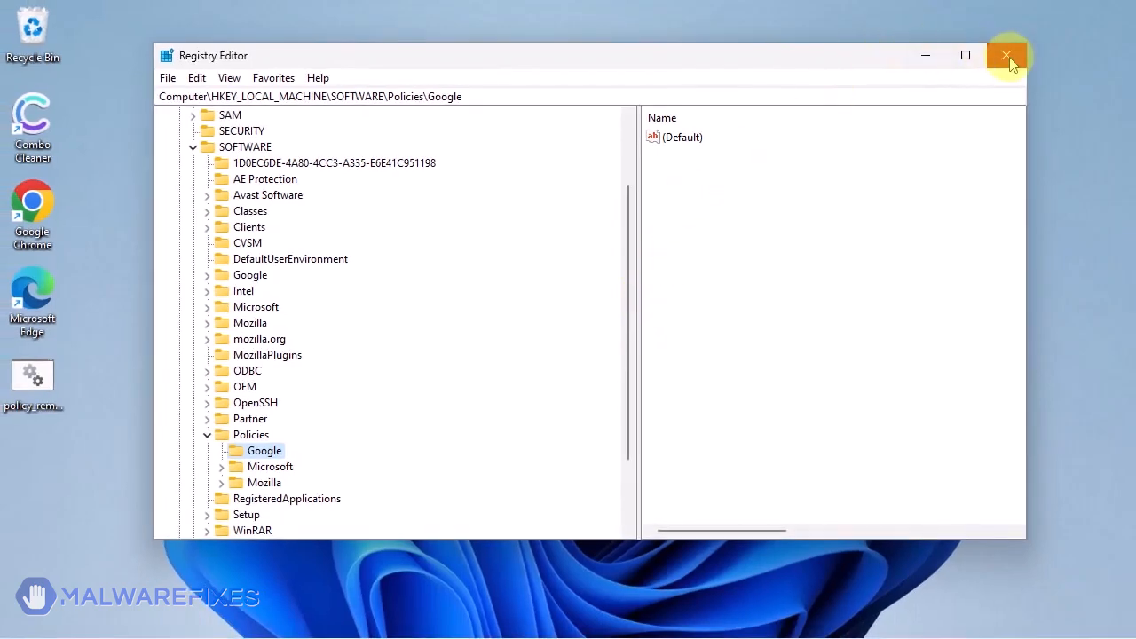
left_click(1006, 57)
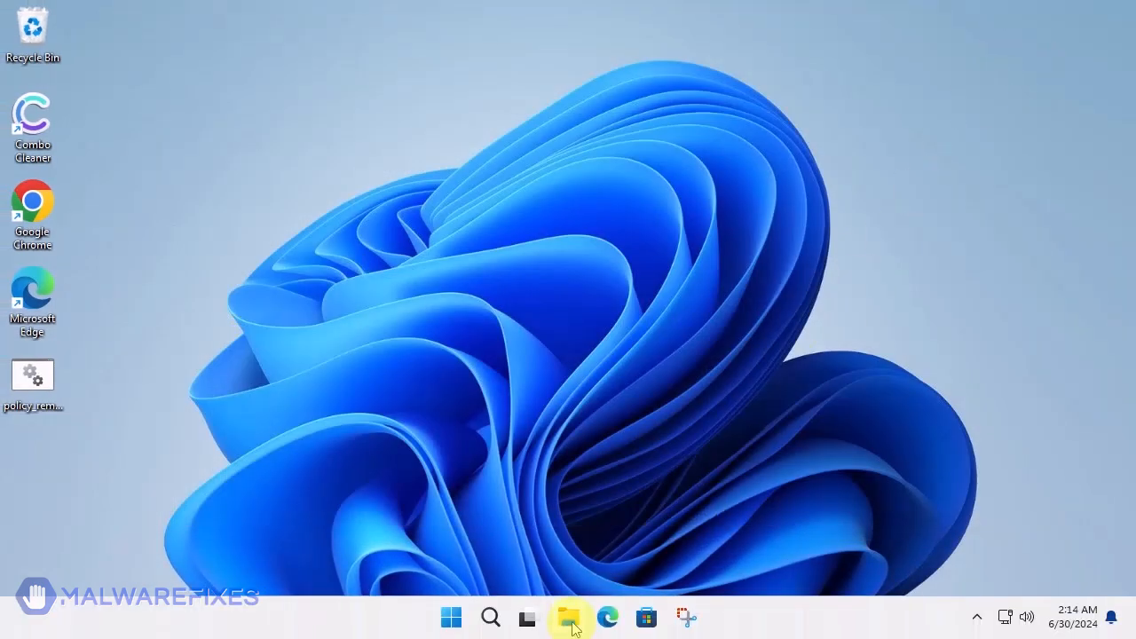
Browse in File Explorer to C:\Program Files (x86)\Google.
left_click(569, 618)
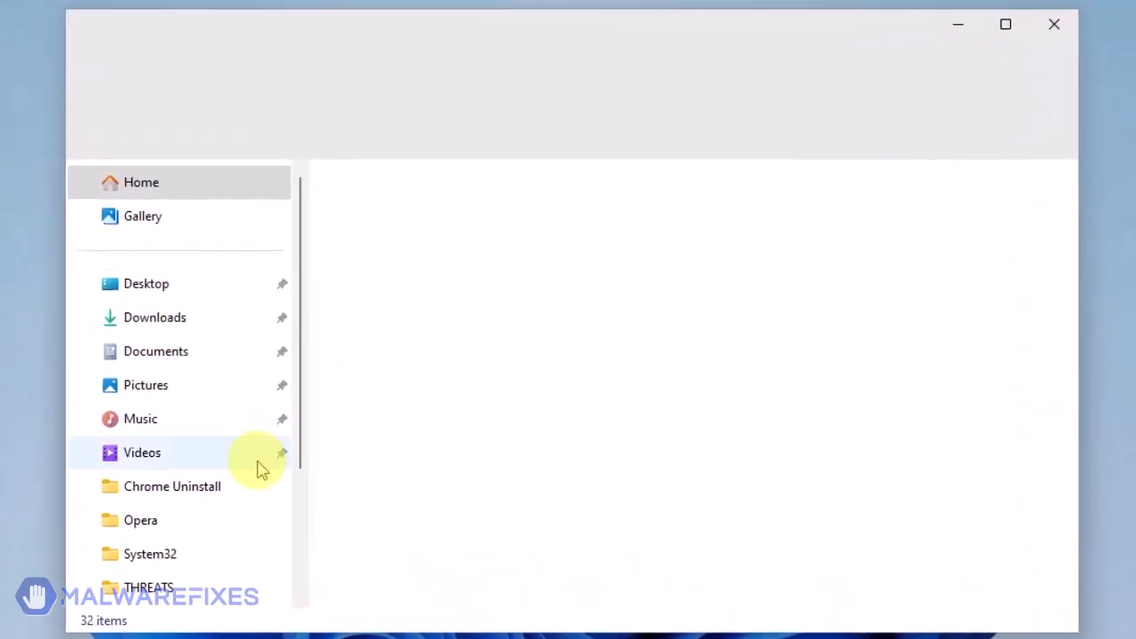
scroll(222, 515, "down", 3)
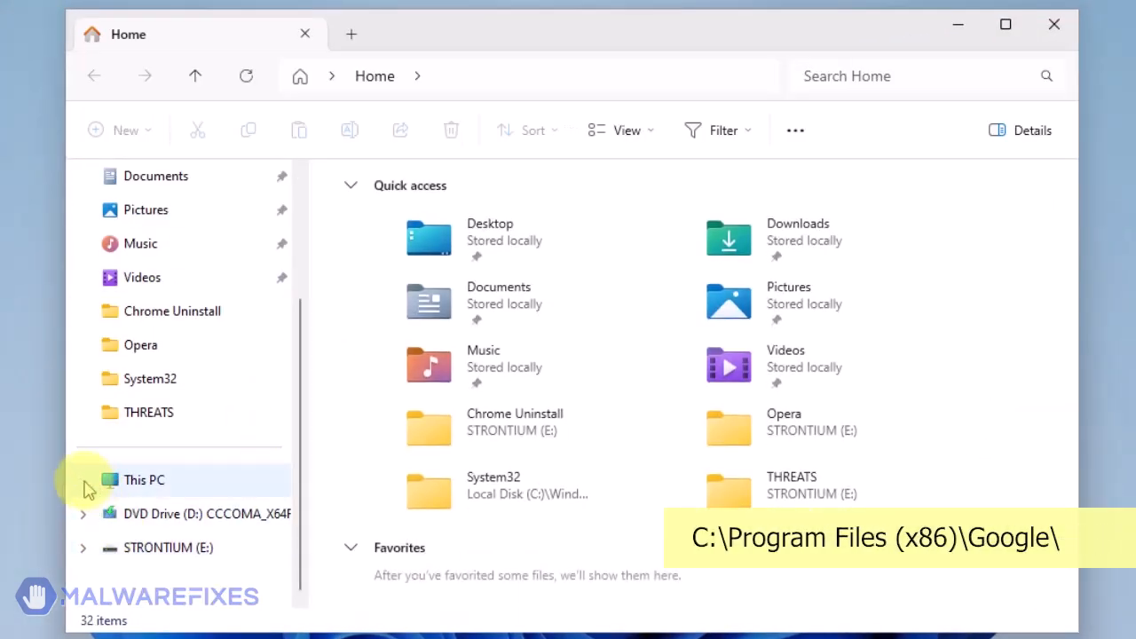
left_click(85, 484)
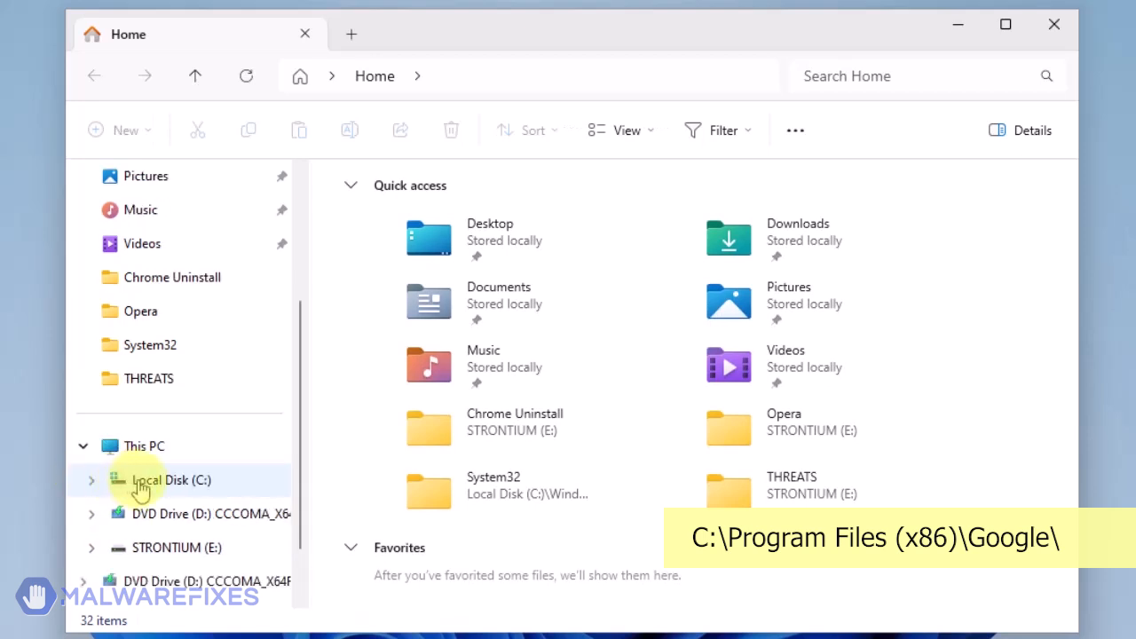
left_click(142, 486)
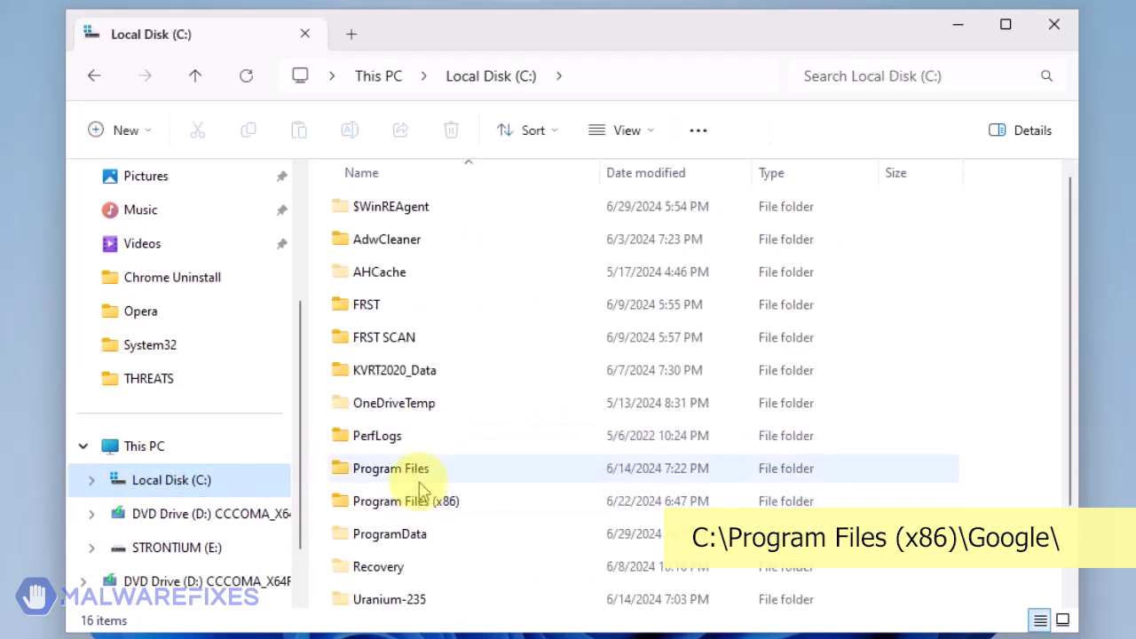
left_click(420, 504)
double_click(421, 504)
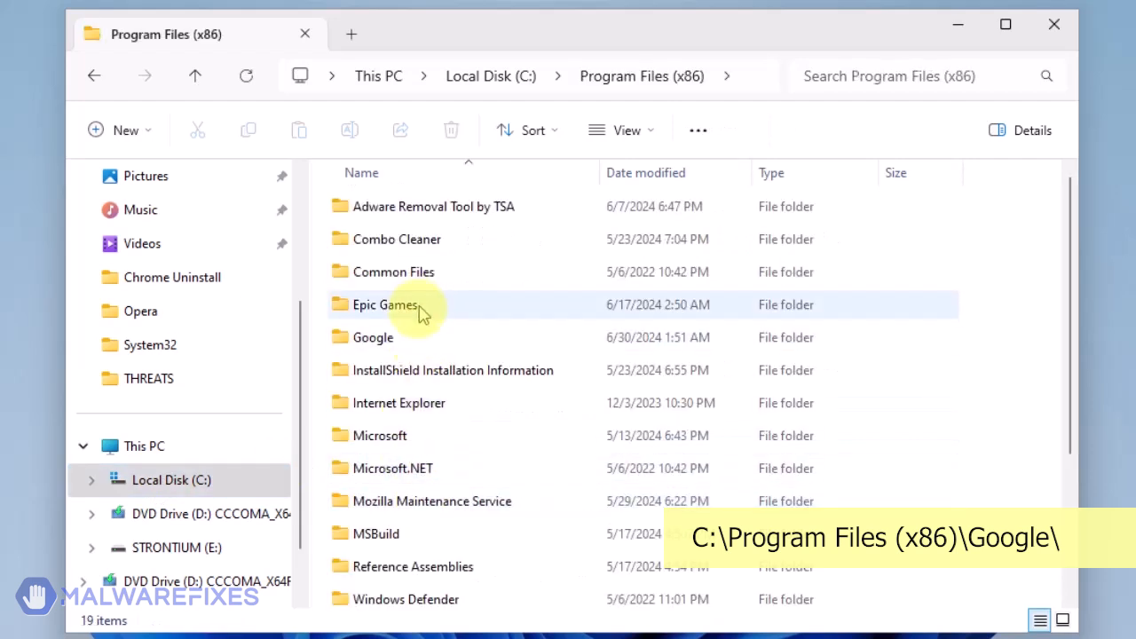
left_click(388, 339)
double_click(392, 340)
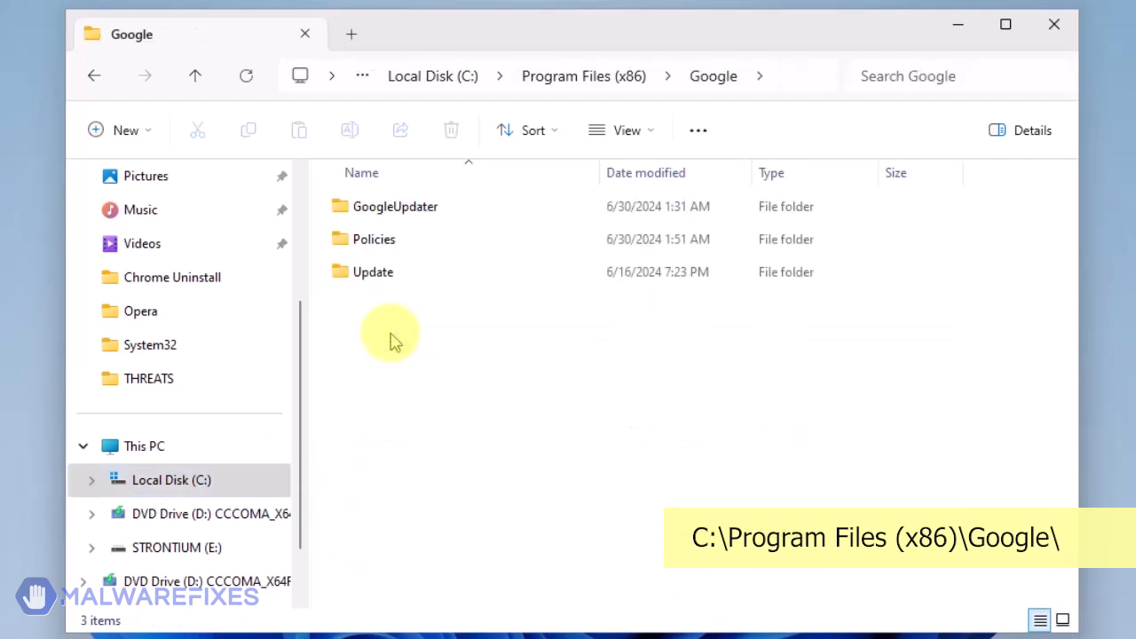
Delete the Policies folder with administrator permission, leaving GoogleUpdater and Update.
left_click(389, 249)
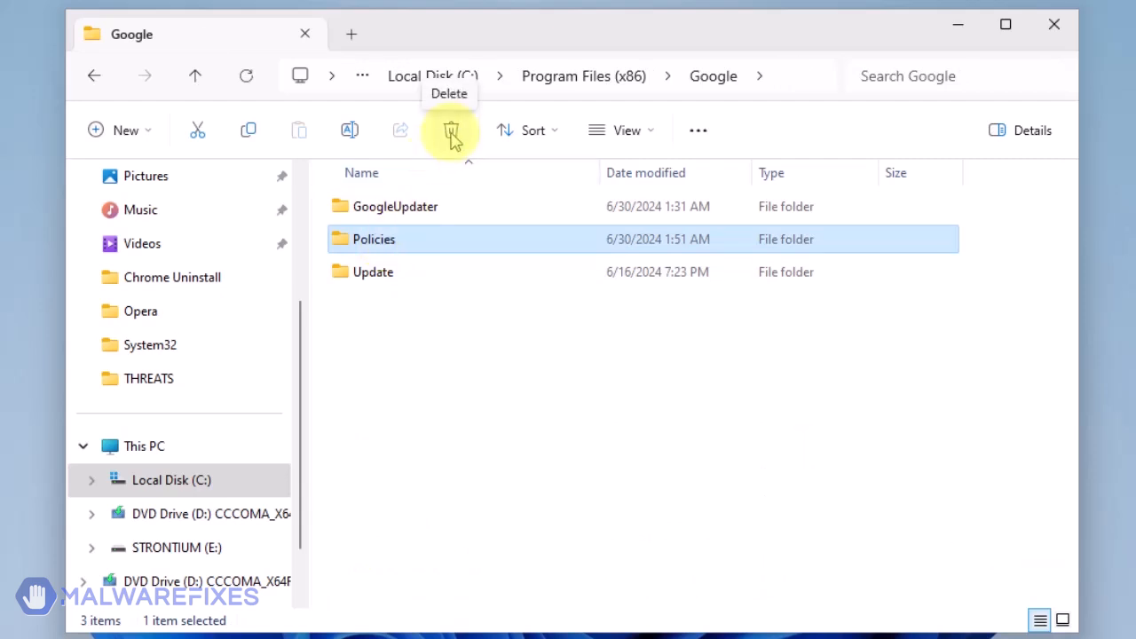
left_click(452, 135)
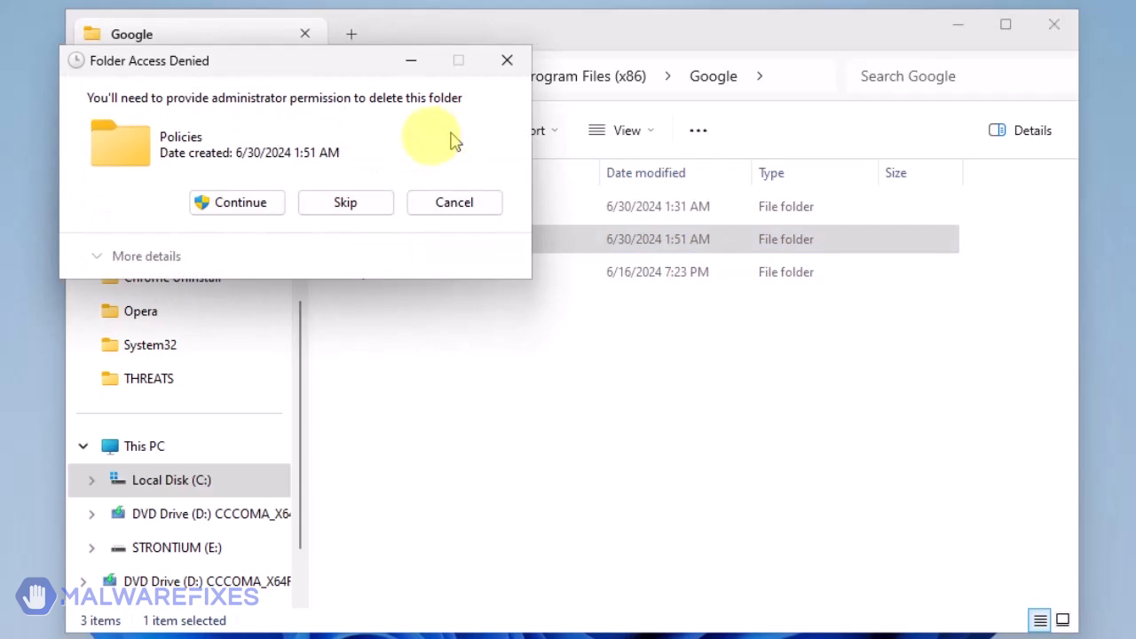
left_click(256, 209)
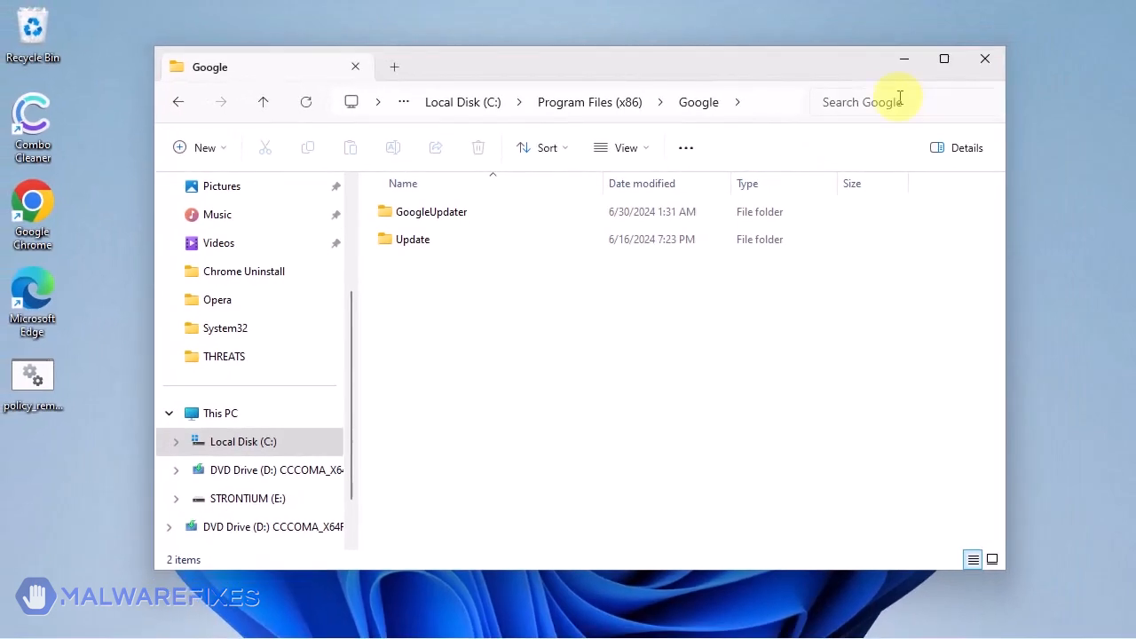
Close File Explorer and go to Chrome's Manage Extensions page.
left_click(985, 61)
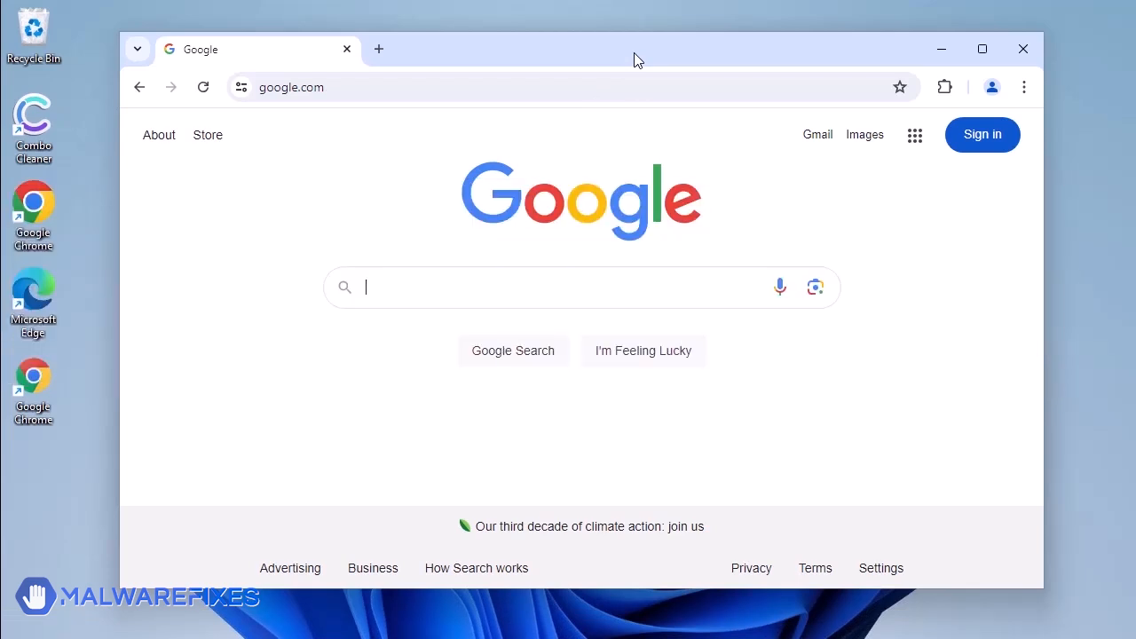
left_click(1024, 88)
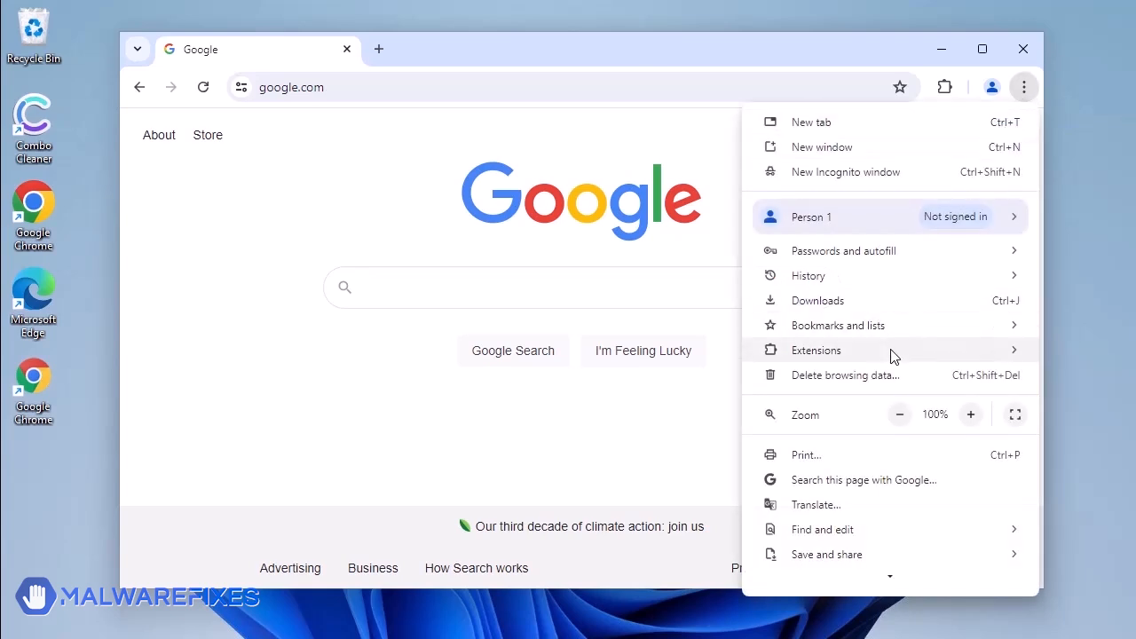
mouse_move(815, 351)
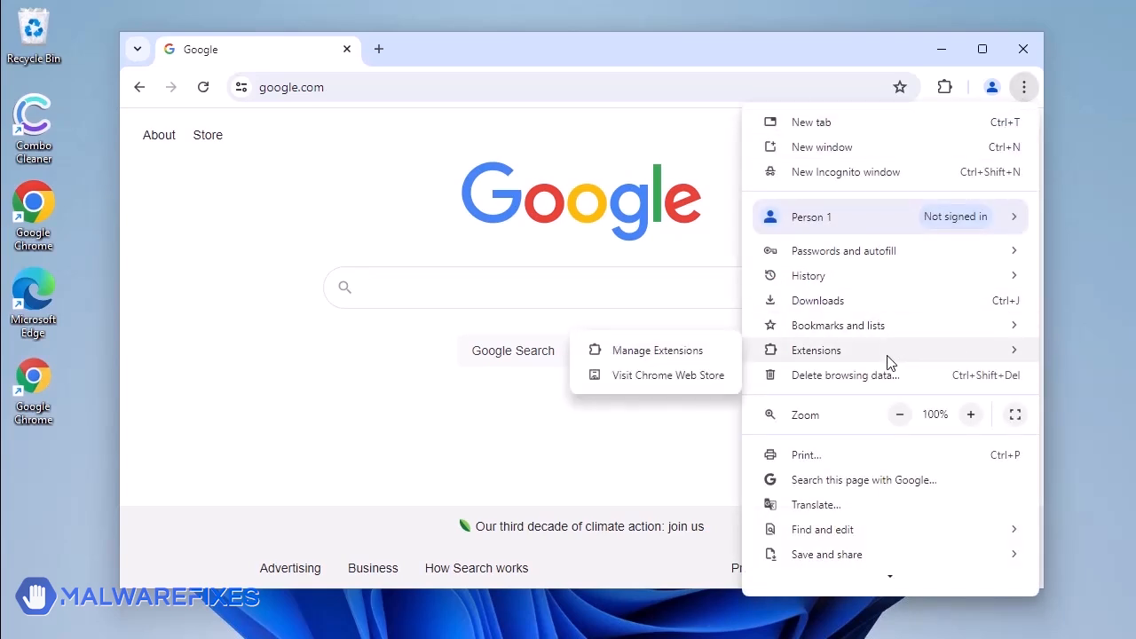
left_click(673, 362)
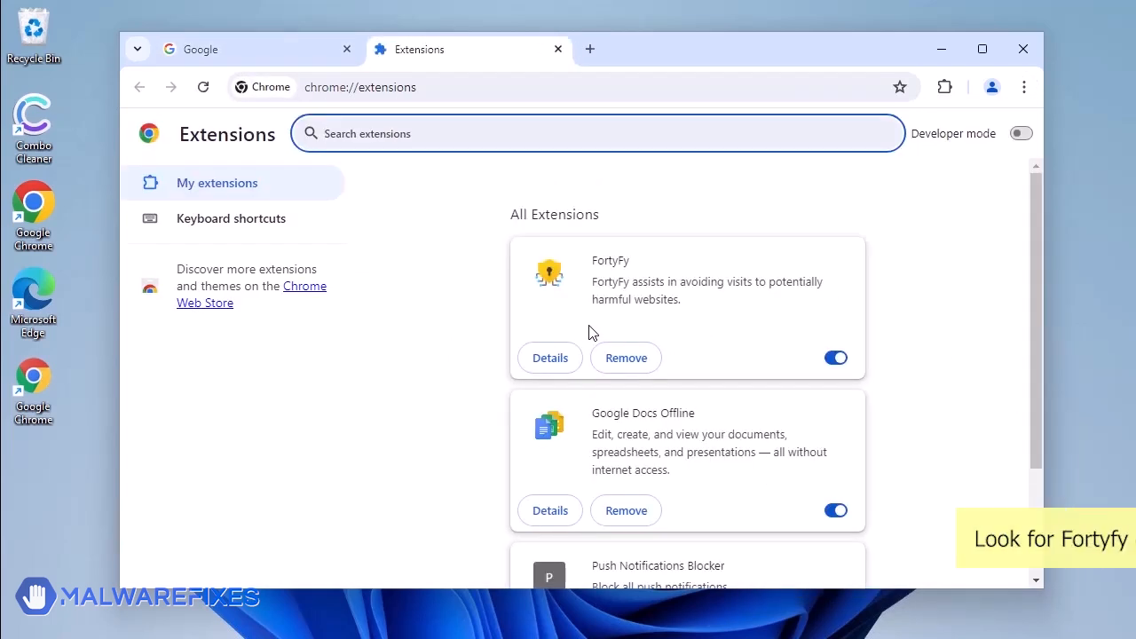
Remove the FortyFy extension, confirm, and close Chrome.
left_click(643, 365)
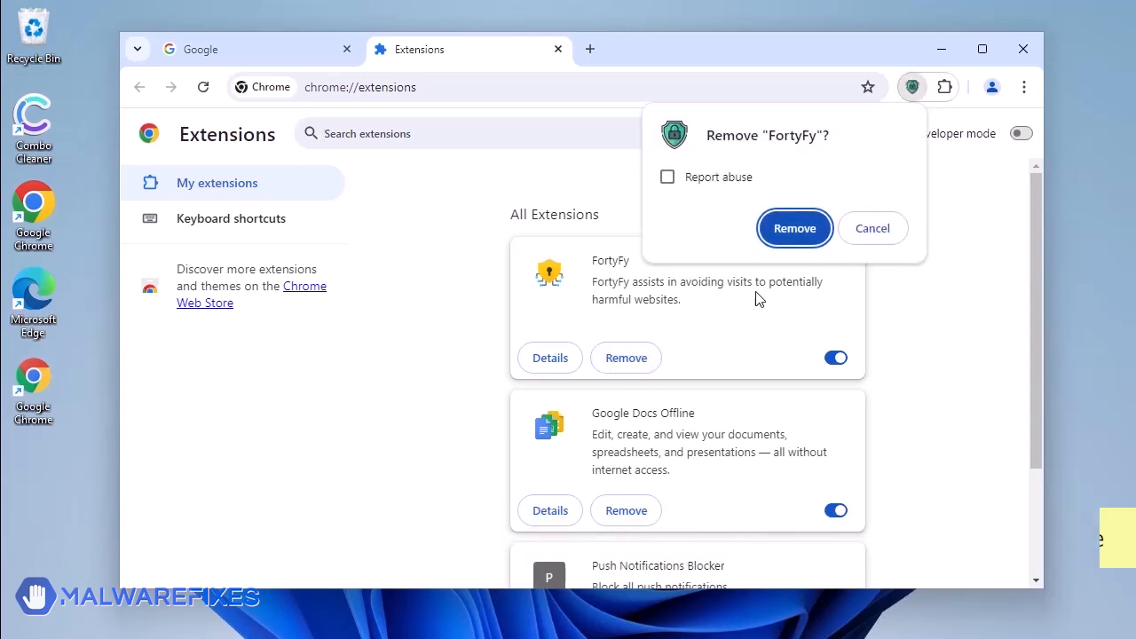
left_click(795, 230)
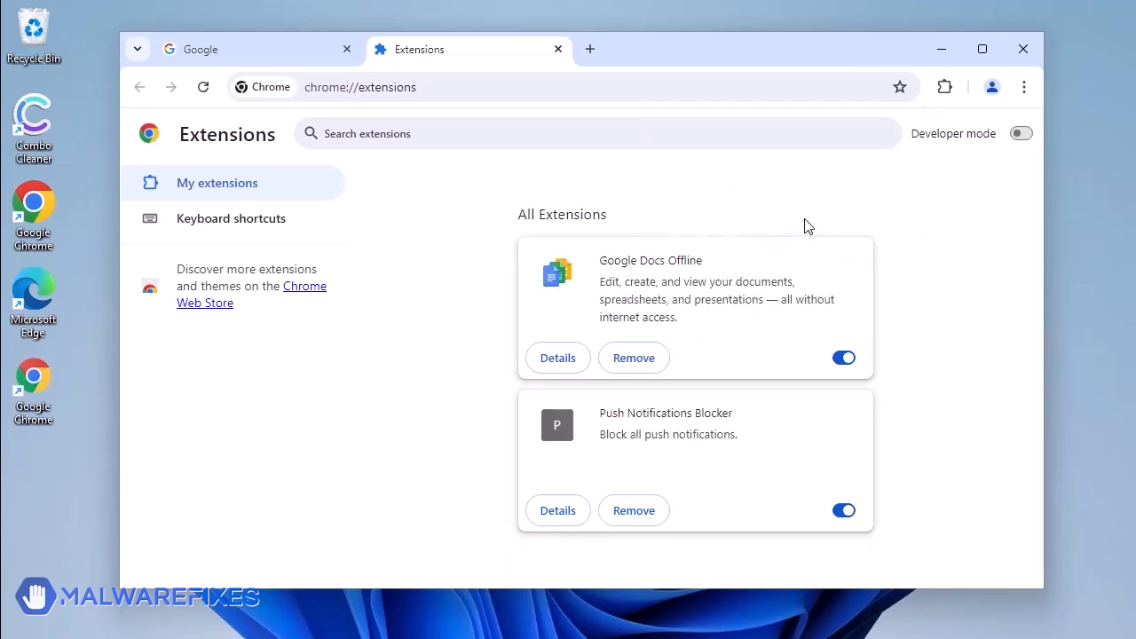
left_click(1020, 58)
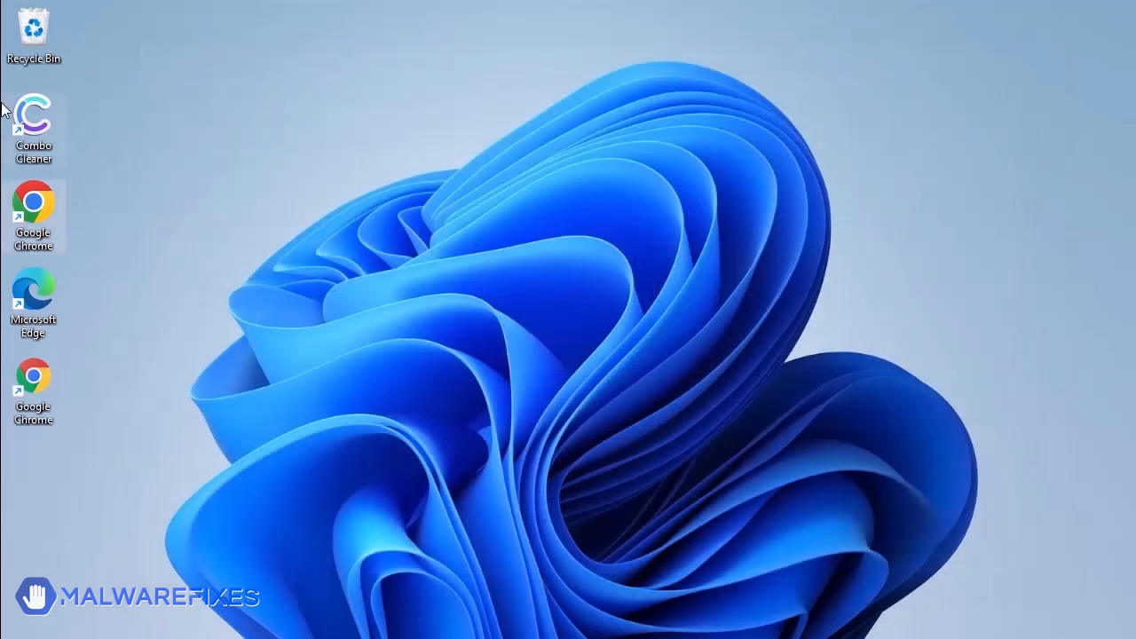